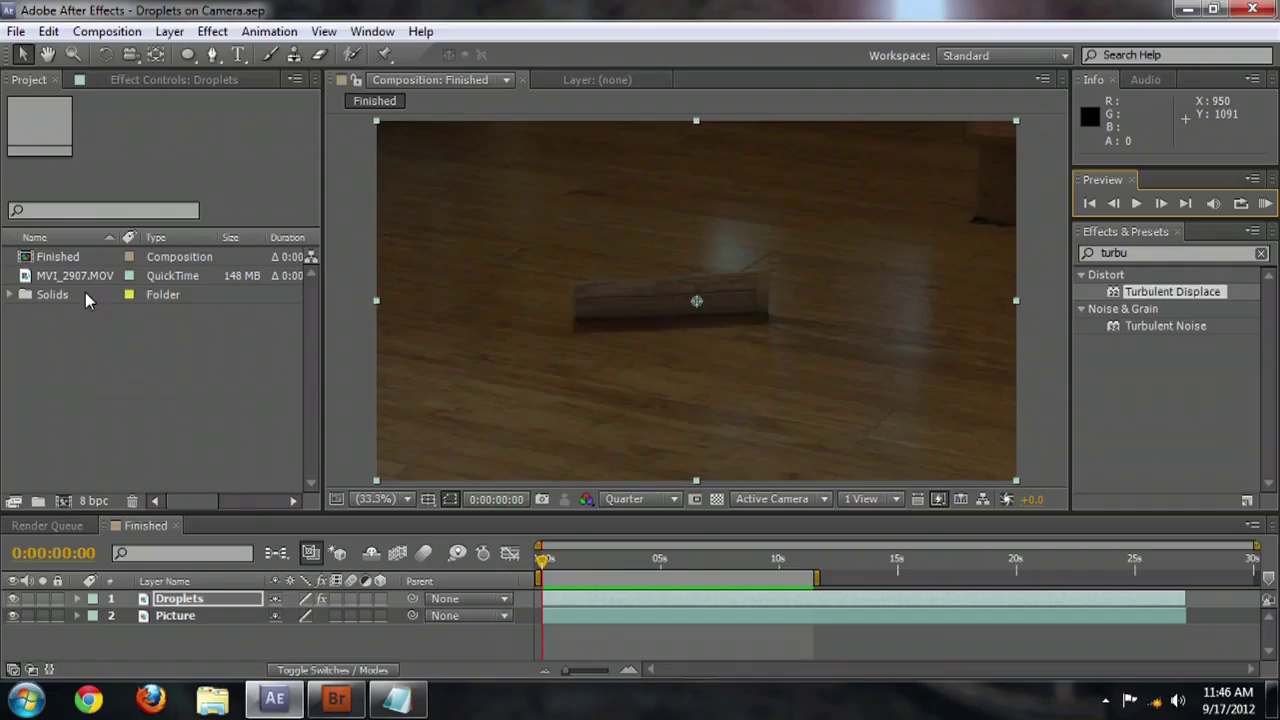
# Make a 'Droplets' comp from MVI_2907.MOV and duplicate its footage layer with Ctrl+D
pyautogui.click(47, 276)
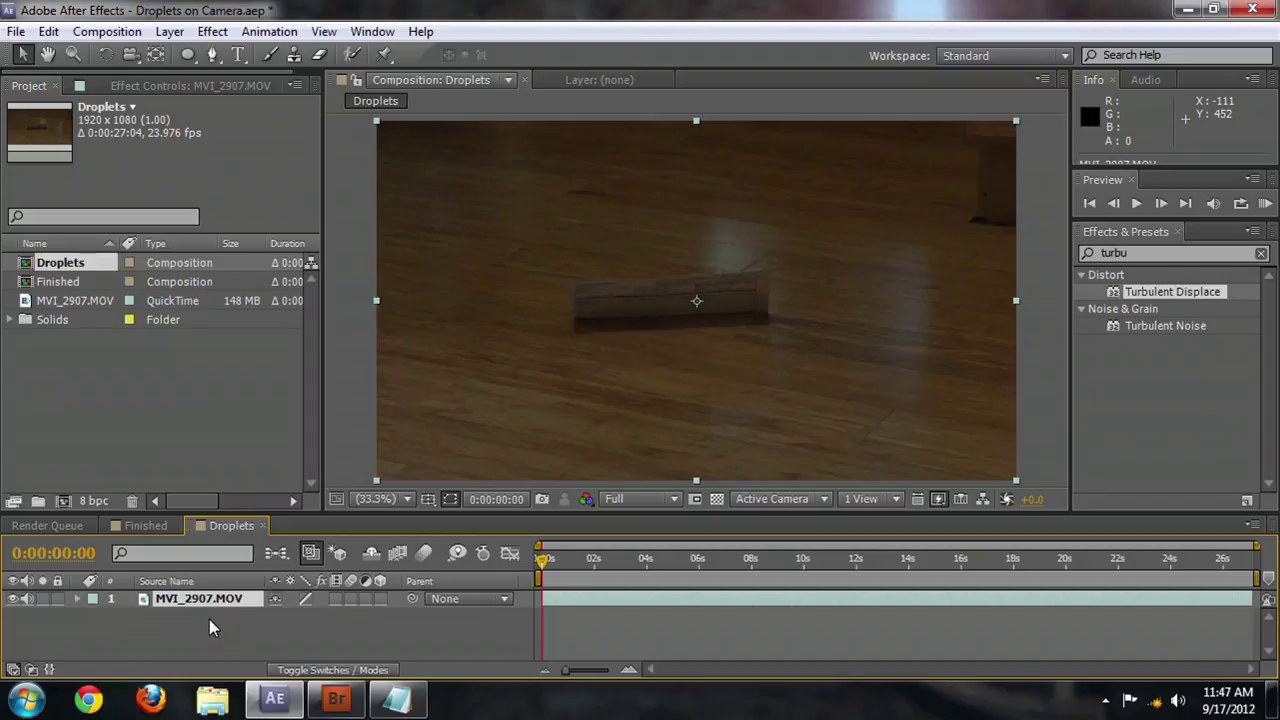
pyautogui.hotkey('ctrl', 'd')
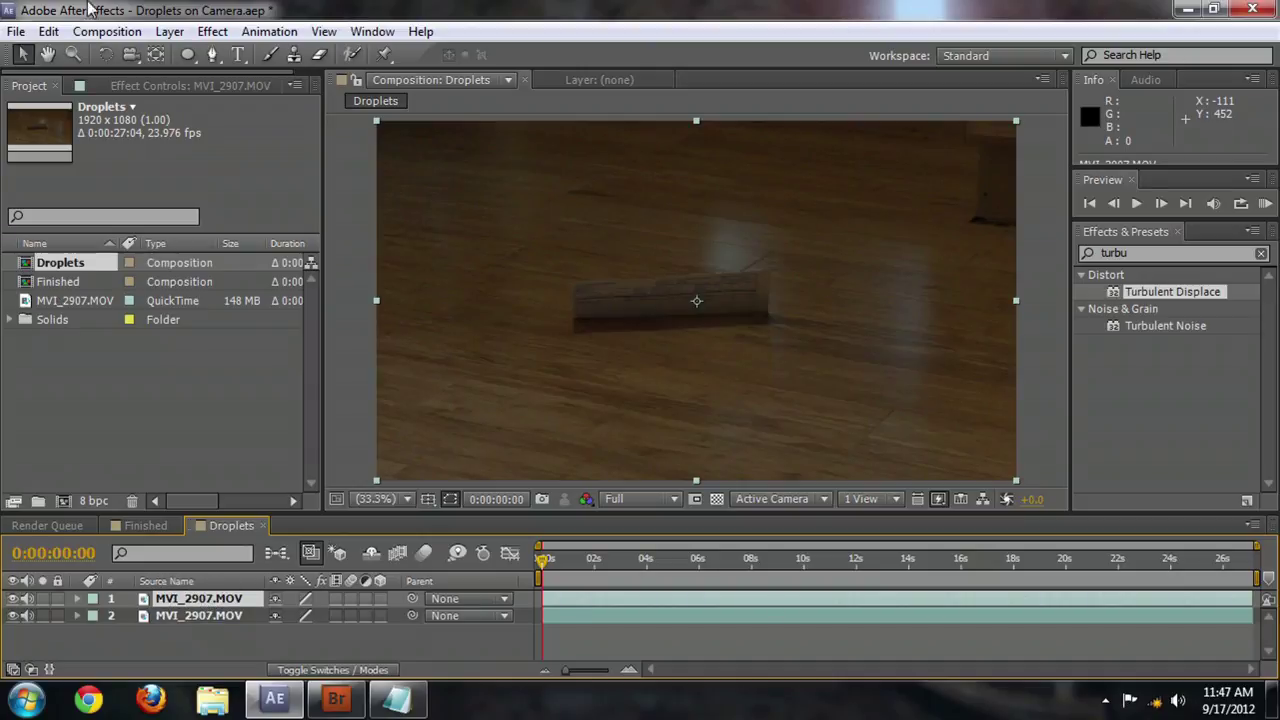
# Apply Effect > Simulation > CC Mr. Mercury to layer 1, the top MVI_2907.MOV copy
pyautogui.click(210, 33)
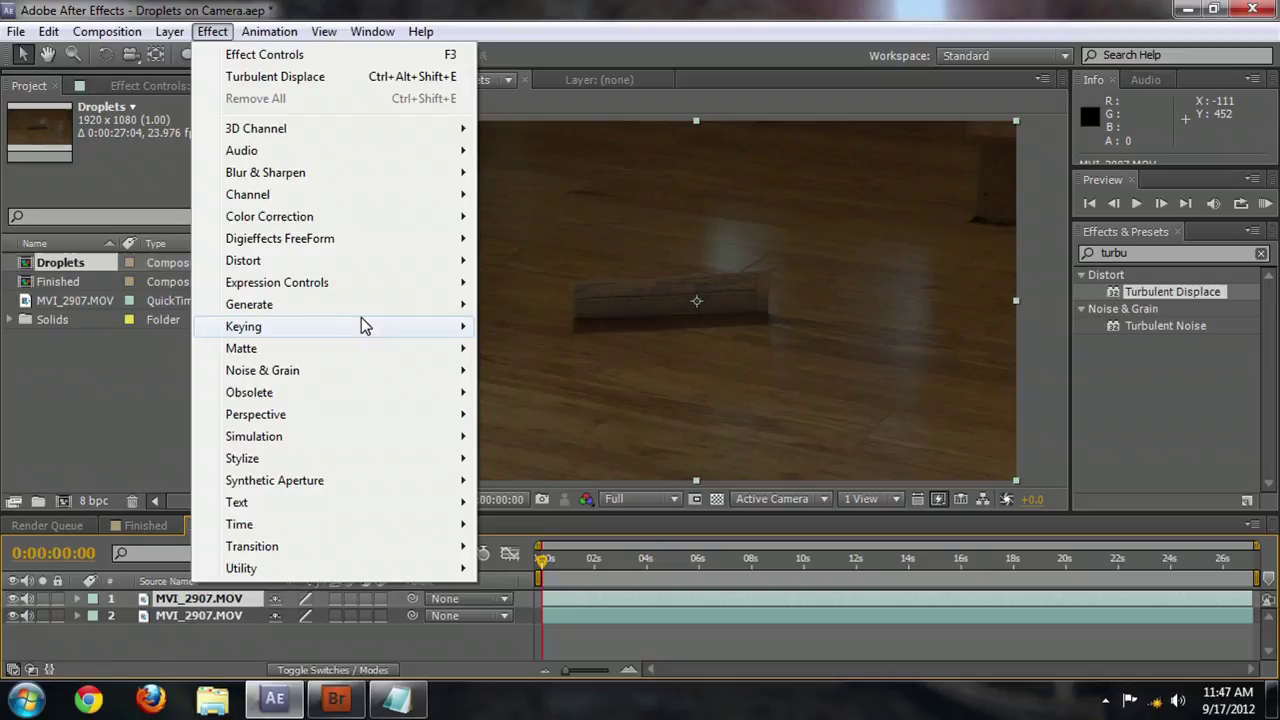
pyautogui.moveTo(442, 313)
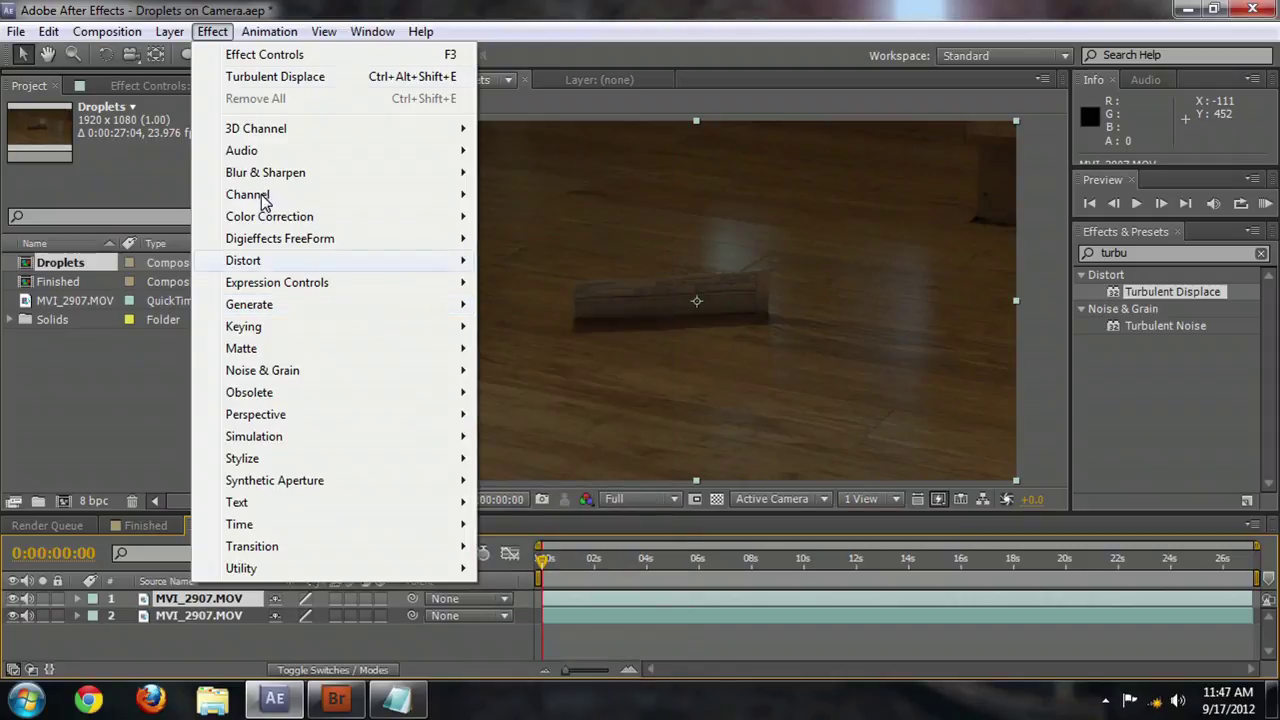
pyautogui.moveTo(367, 436)
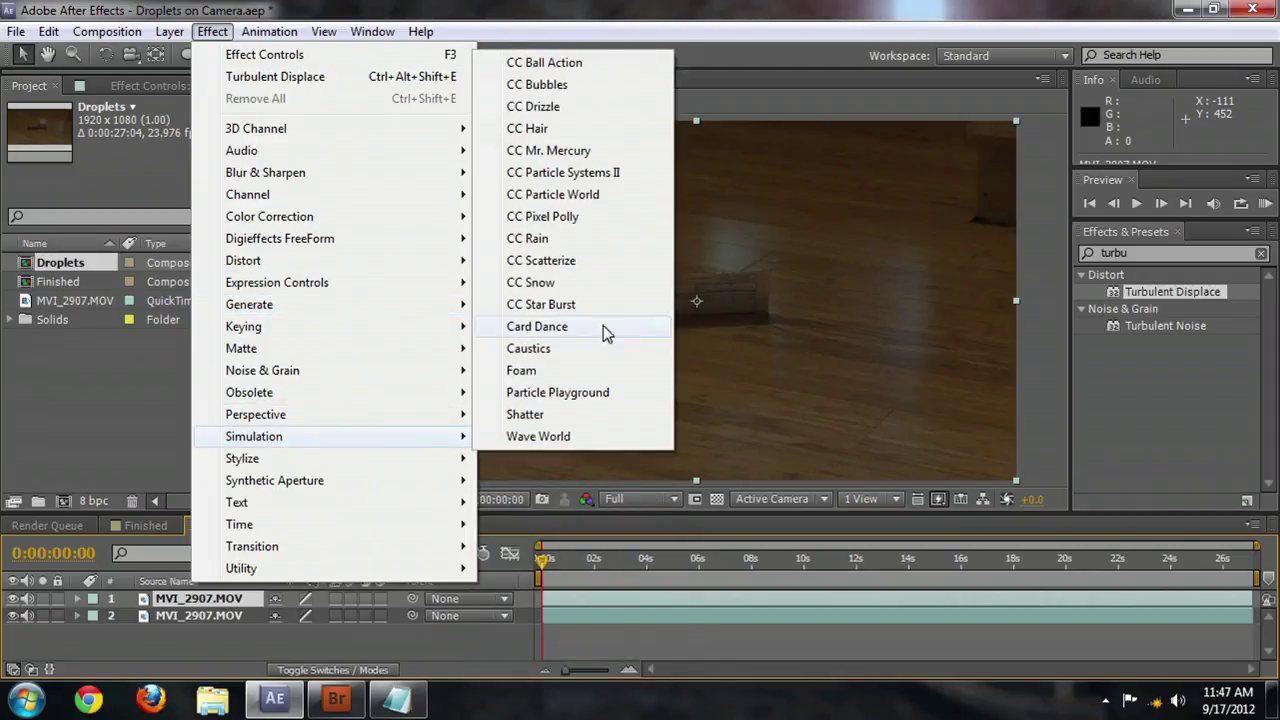
pyautogui.click(556, 152)
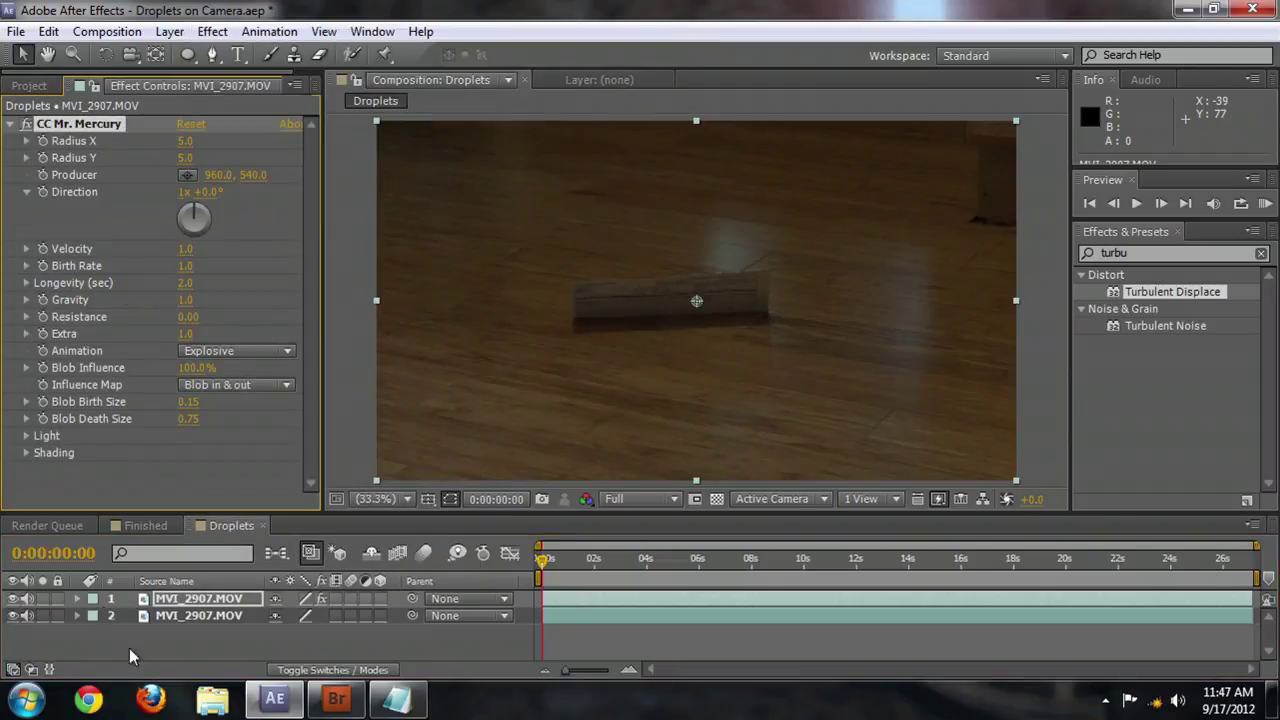
# Hide layer 2, then set Mercury Gravity and Velocity to 0 for a single centred blob
pyautogui.click(12, 616)
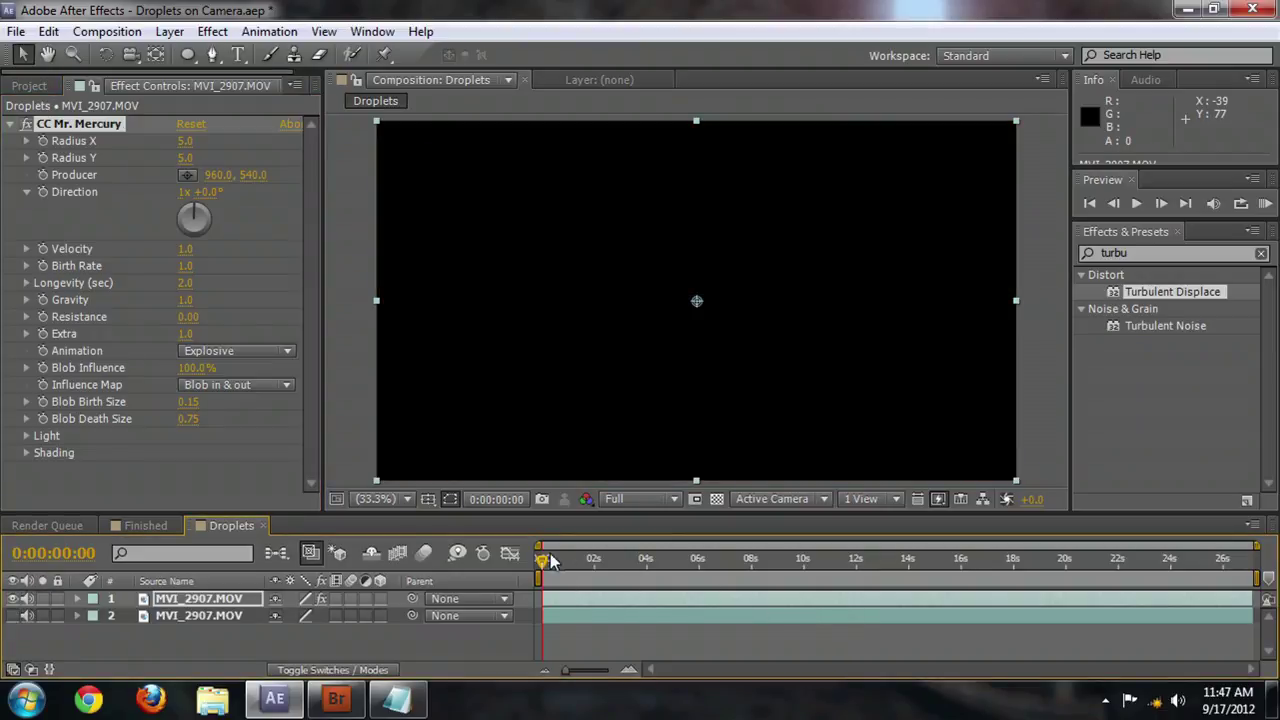
pyautogui.moveTo(543, 563); pyautogui.dragTo(638, 557)
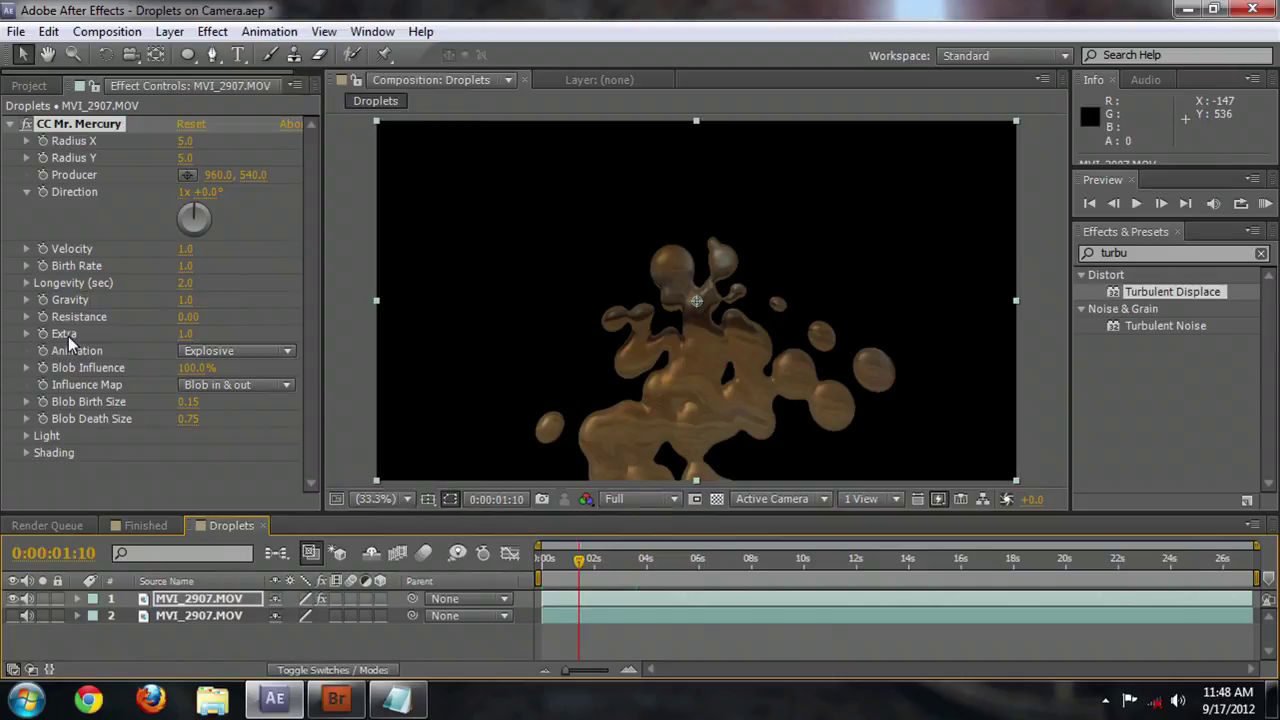
pyautogui.click(185, 300)
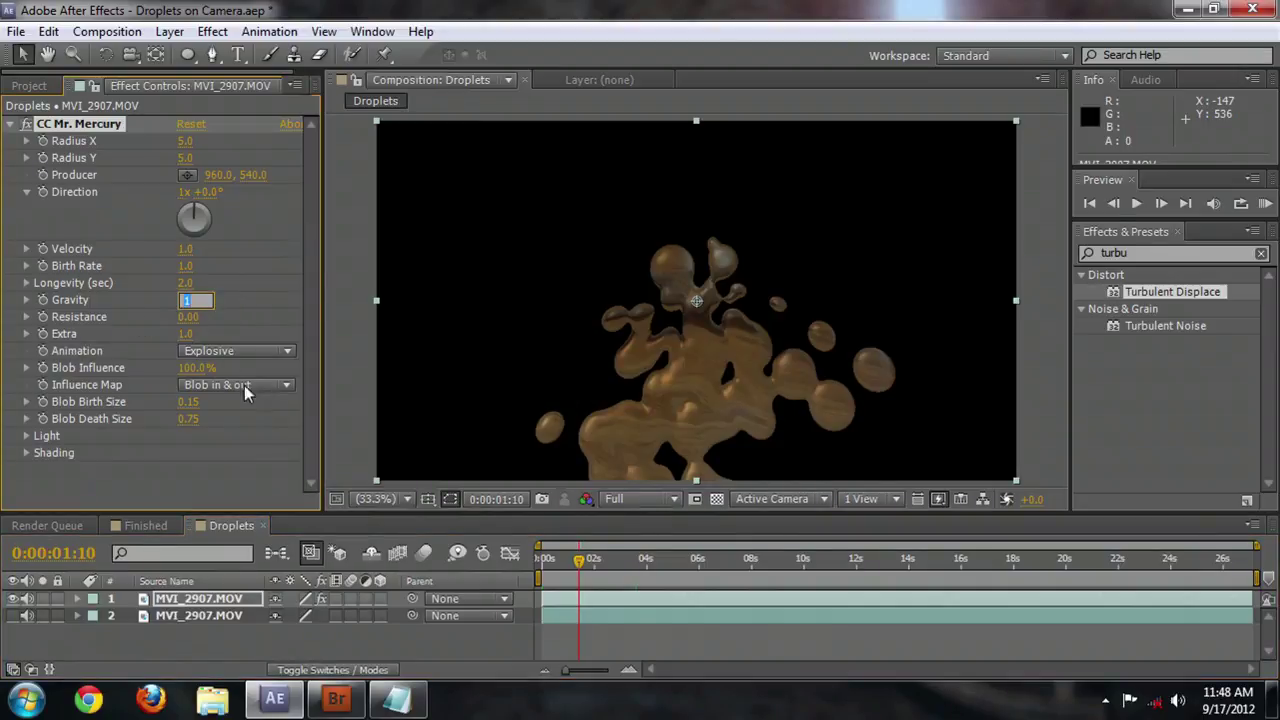
pyautogui.write('0')
pyautogui.click(185, 248)
pyautogui.write('0')
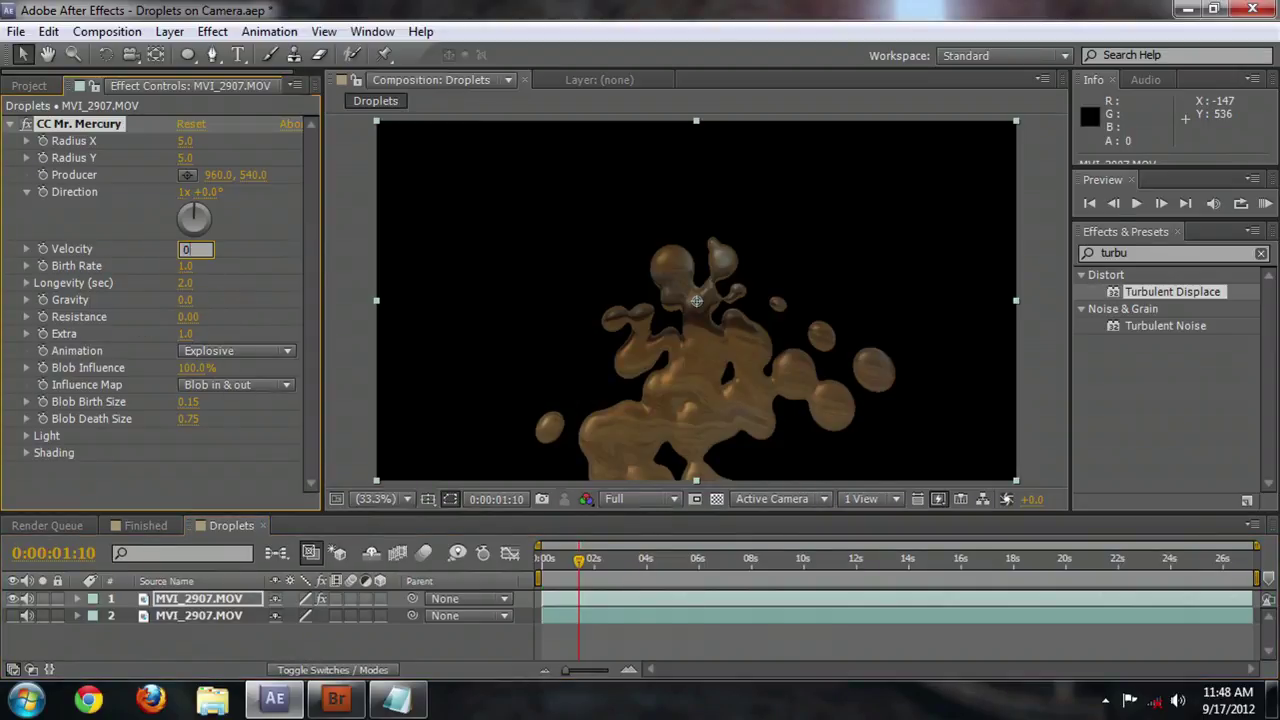
pyautogui.press('Return')
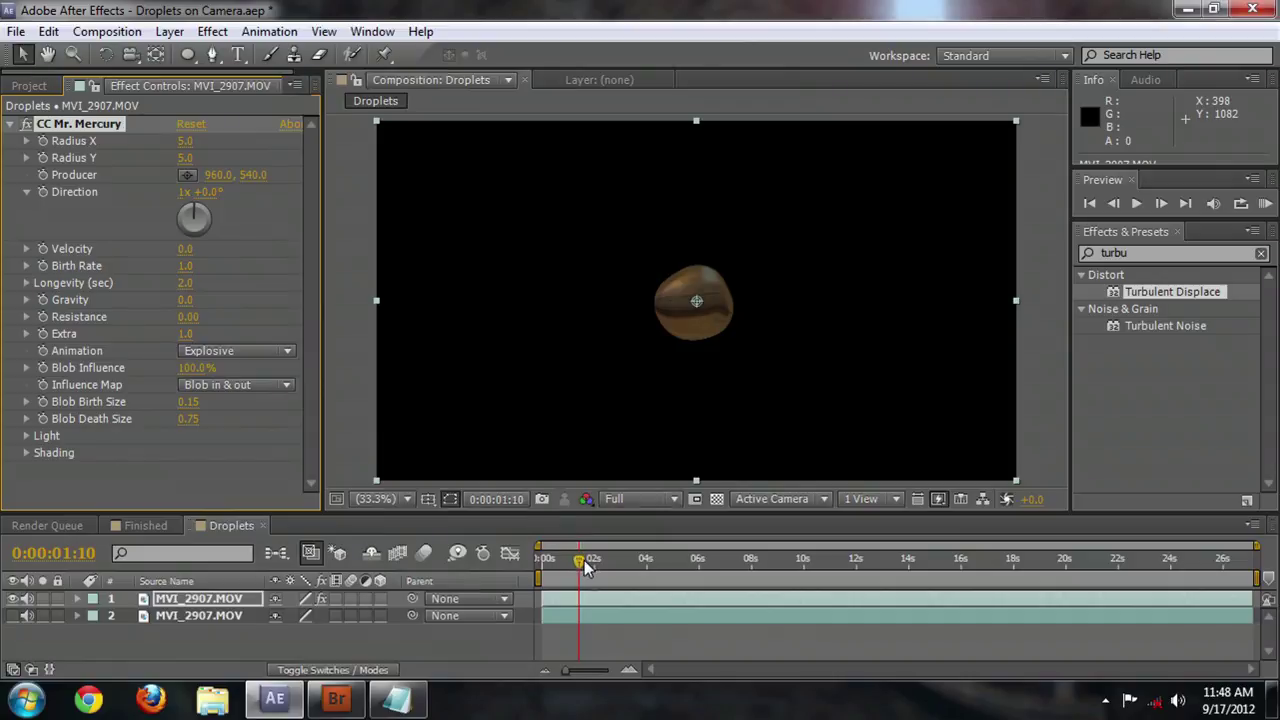
pyautogui.moveTo(583, 569)
pyautogui.mouseDown()
pyautogui.moveTo(556, 566)
pyautogui.moveTo(683, 560)
pyautogui.moveTo(551, 562)
pyautogui.moveTo(598, 562)
pyautogui.mouseUp()
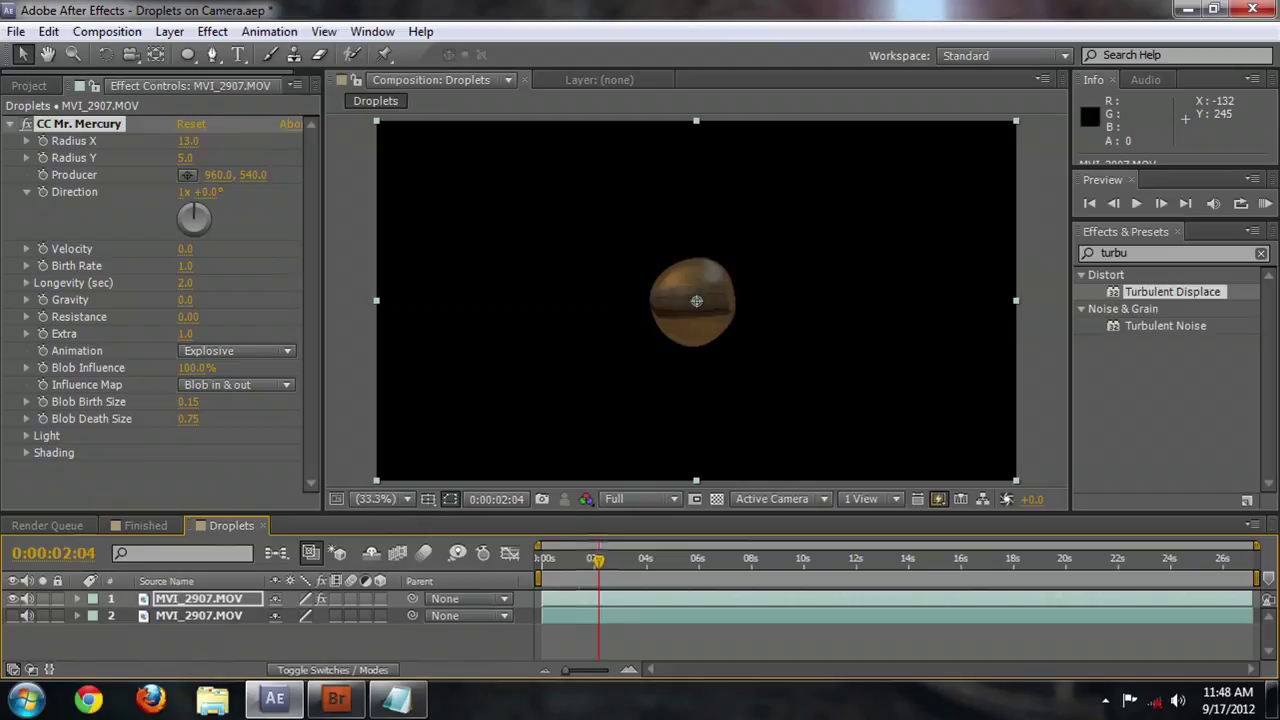
# Scrub Mercury's Radius X to 98.0 and Radius Y to 64.0
pyautogui.moveTo(188, 141); pyautogui.dragTo(238, 158)
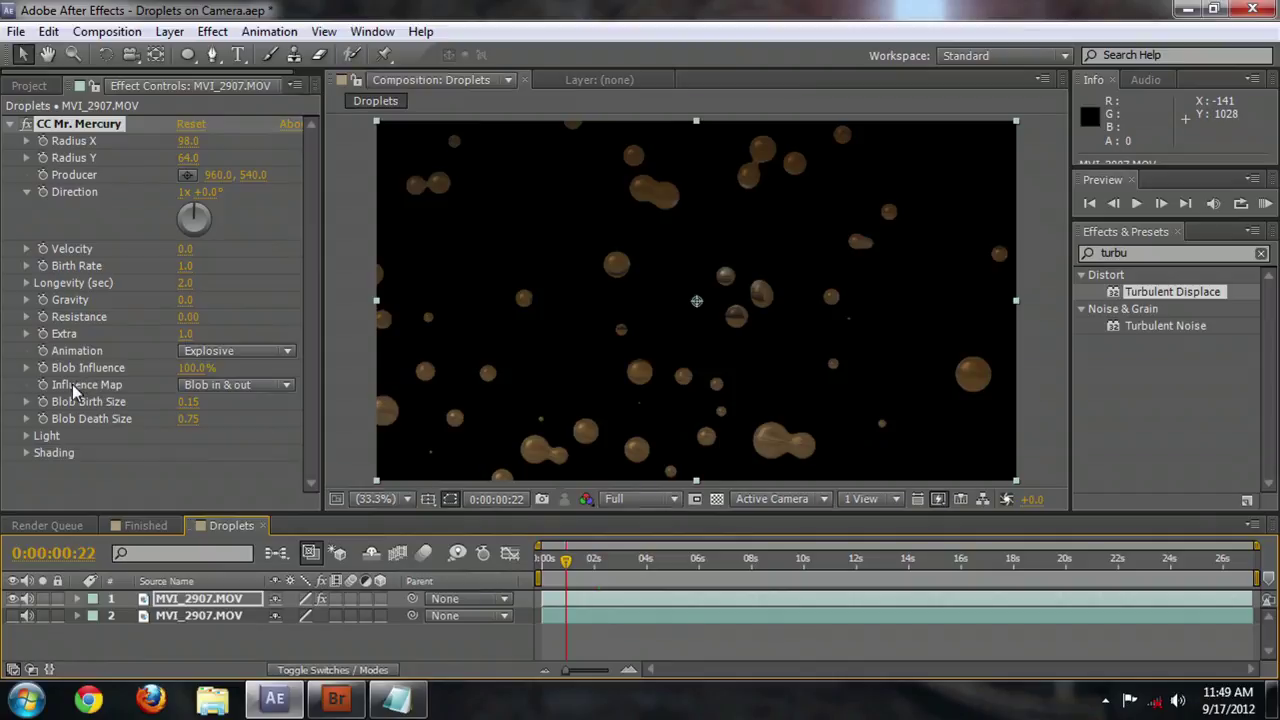
# Switch CC Mr. Mercury's Influence Map dropdown from its default to Blob out
pyautogui.click(280, 389)
pyautogui.click(285, 388)
pyautogui.click(290, 388)
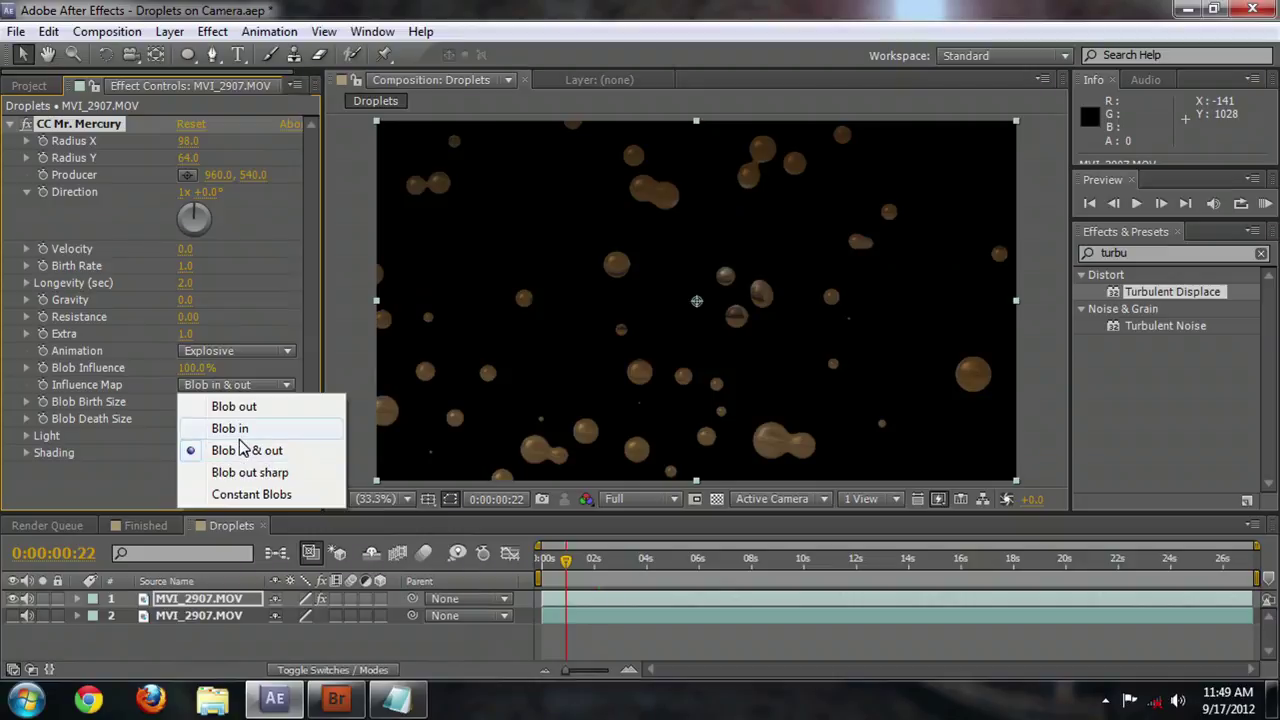
pyautogui.click(230, 410)
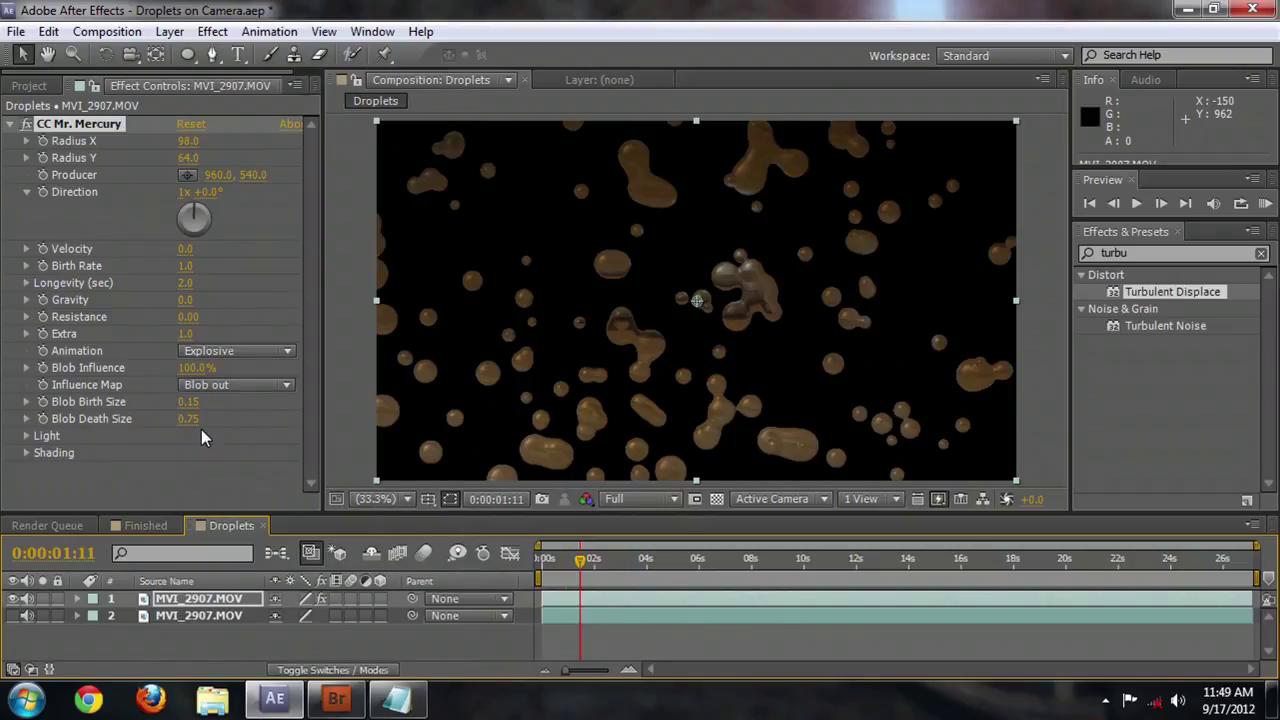
# Set Blob Birth Size and Blob Death Size to 0.50, then scrub to preview the bigger droplets
pyautogui.click(188, 401)
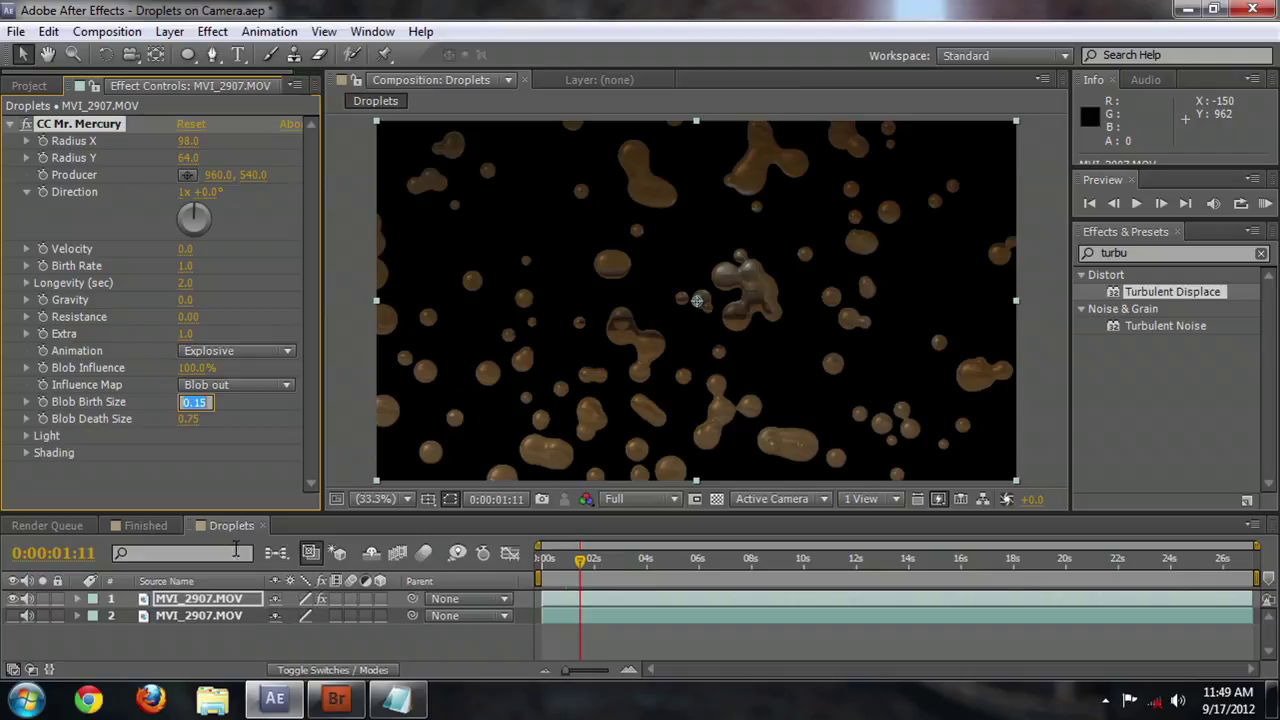
pyautogui.write('.5')
pyautogui.press('Return')
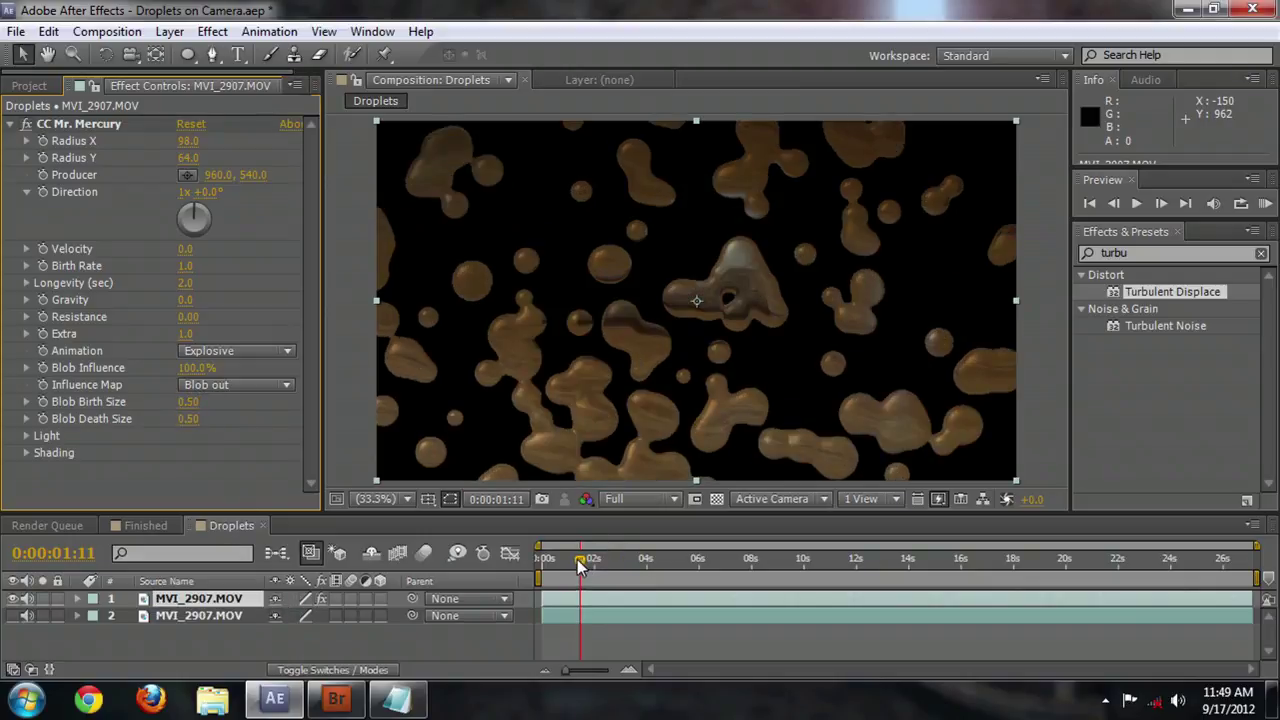
pyautogui.moveTo(578, 565)
pyautogui.mouseDown()
pyautogui.moveTo(543, 564)
pyautogui.moveTo(606, 565)
pyautogui.moveTo(567, 567)
pyautogui.mouseUp()
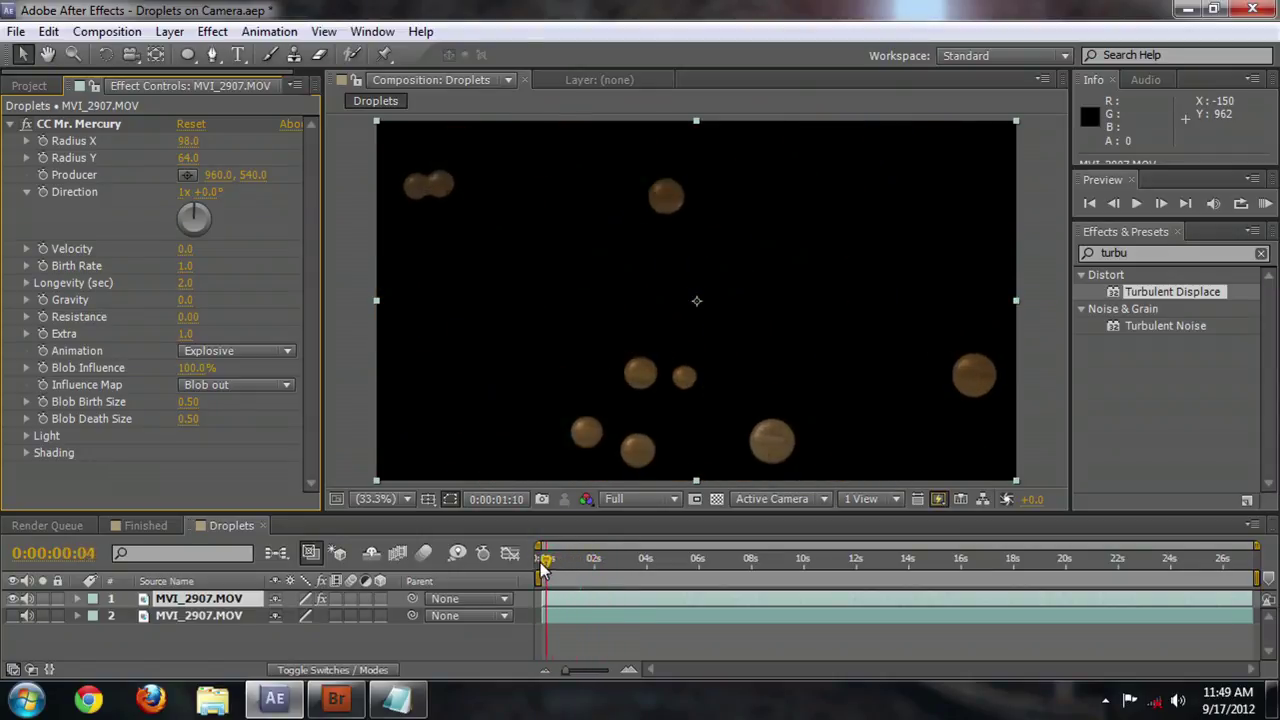
pyautogui.moveTo(541, 567); pyautogui.dragTo(621, 553)
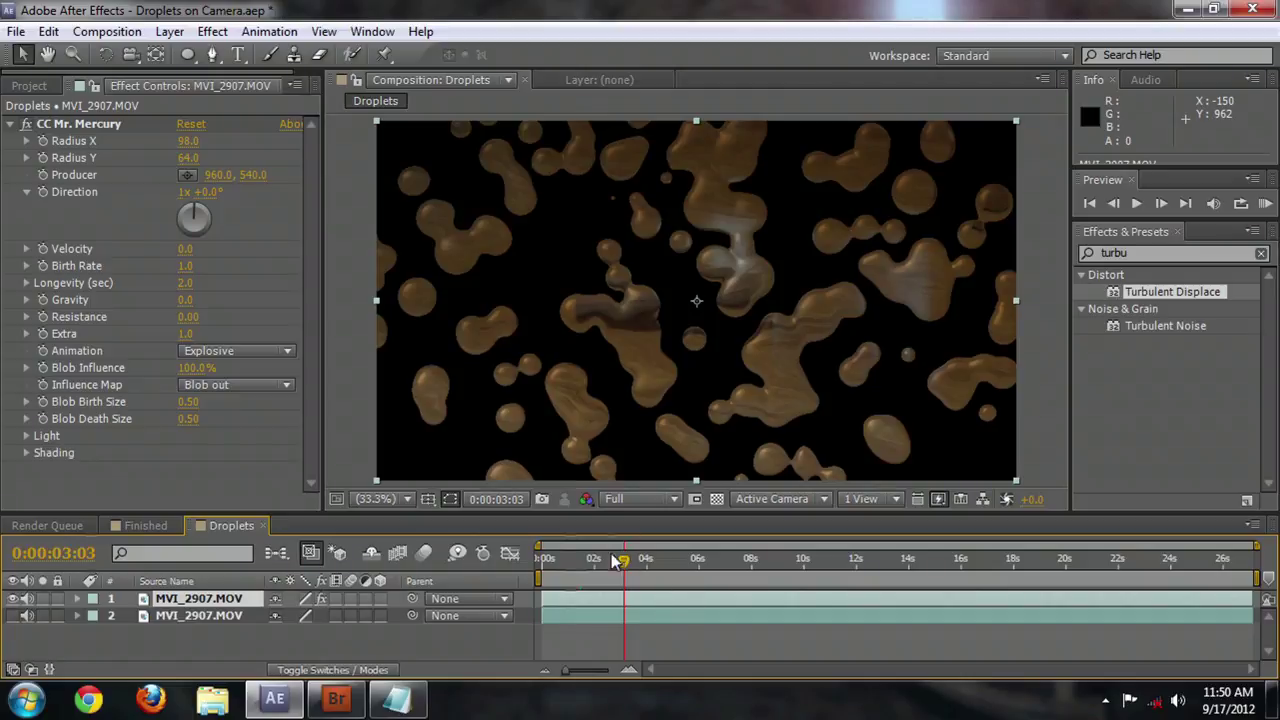
pyautogui.moveTo(640, 566); pyautogui.dragTo(565, 586)
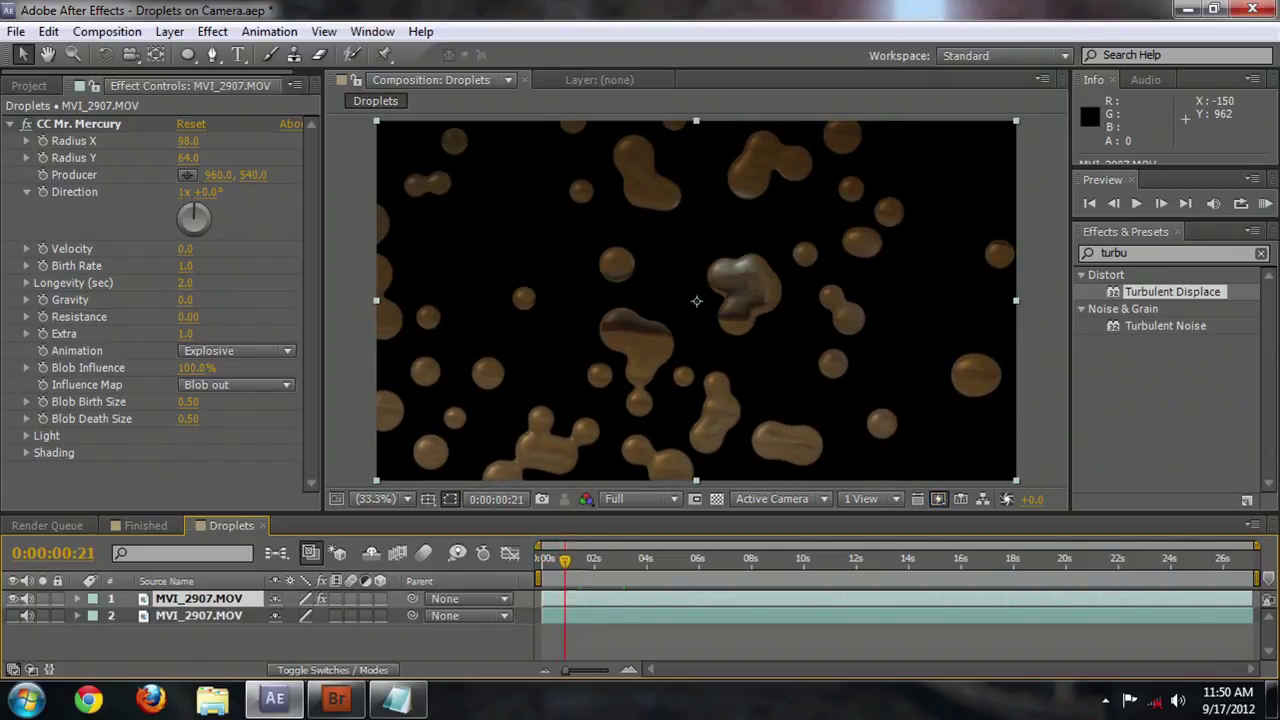
# Lower Mercury's Birth Rate to 0.1 and scrub the timeline to check the sparser droplets
pyautogui.click(185, 266)
pyautogui.write('0.1')
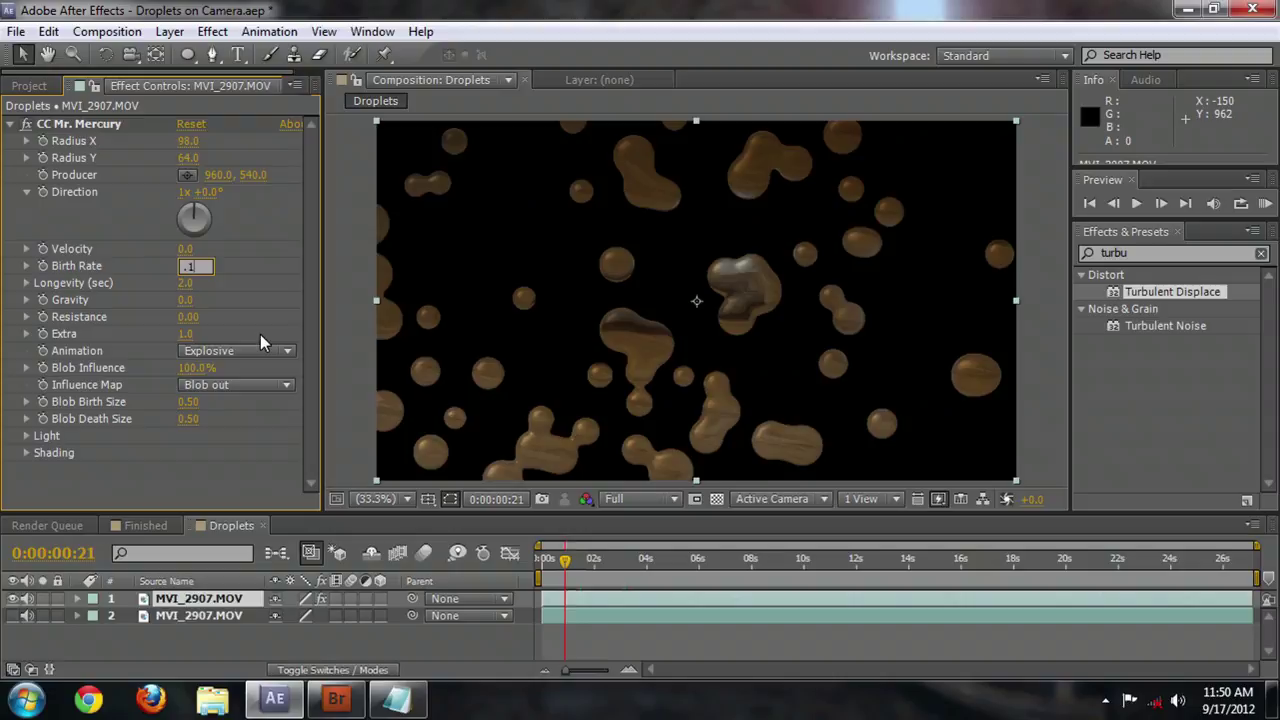
pyautogui.press('Return')
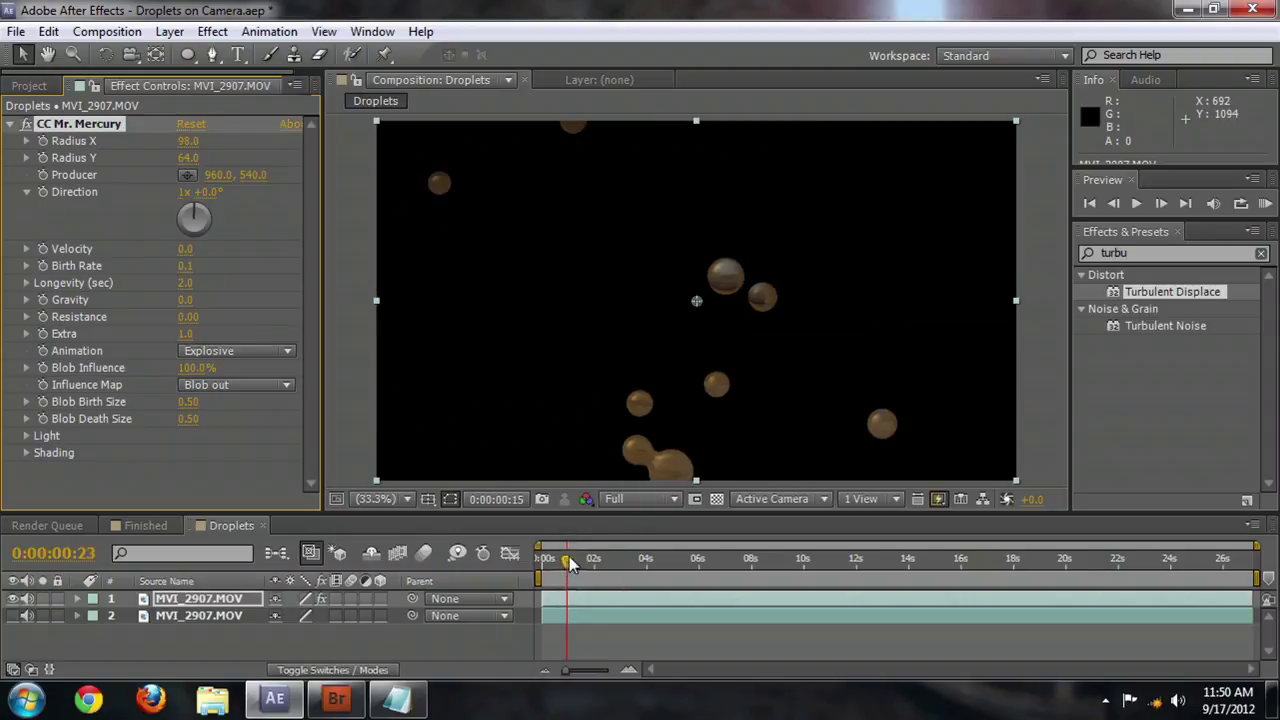
pyautogui.moveTo(570, 563); pyautogui.dragTo(545, 572)
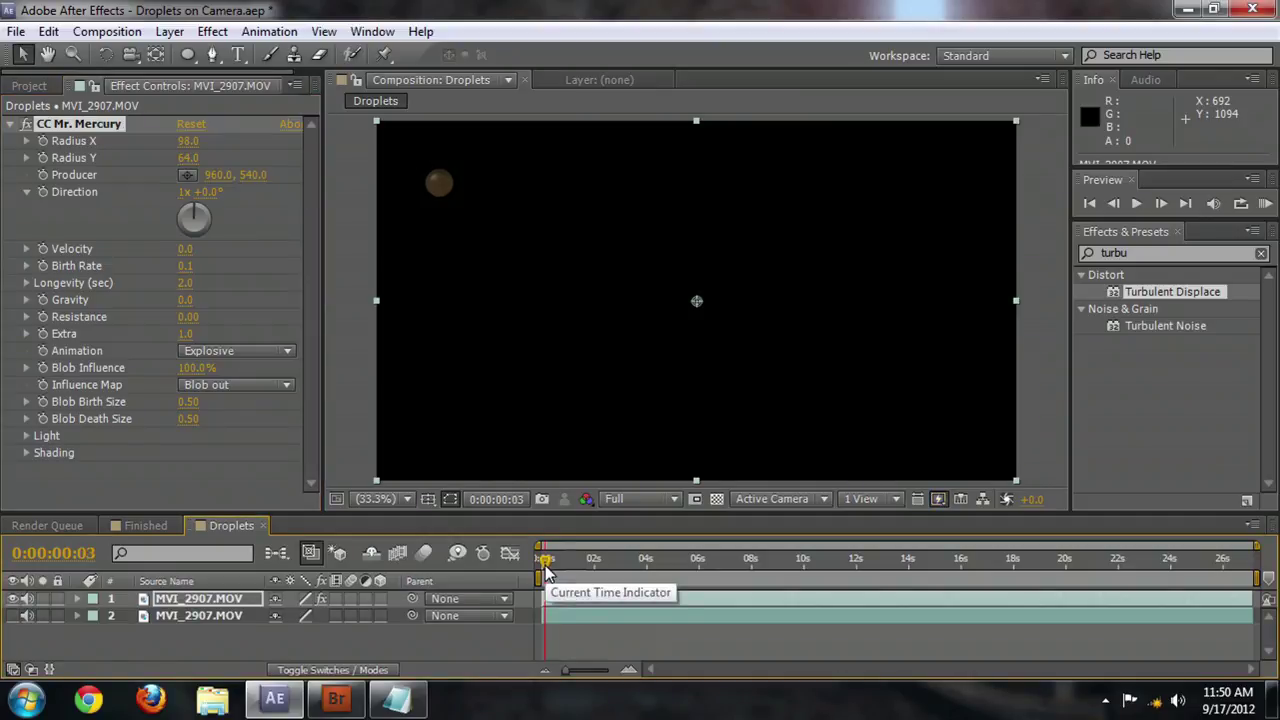
pyautogui.moveTo(545, 571)
pyautogui.mouseDown()
pyautogui.moveTo(638, 563)
pyautogui.moveTo(541, 563)
pyautogui.mouseUp()
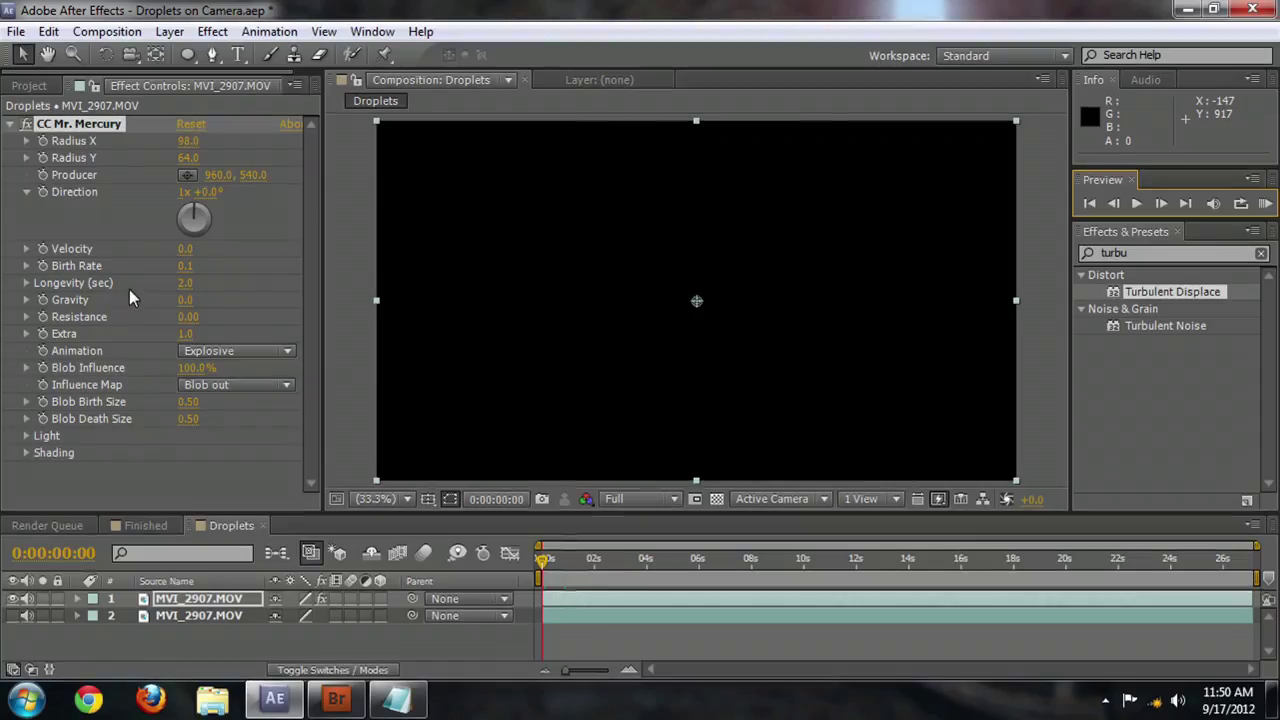
# Set Longevity (sec) to 10, then RAM-preview and scrub the droplet animation
pyautogui.click(185, 283)
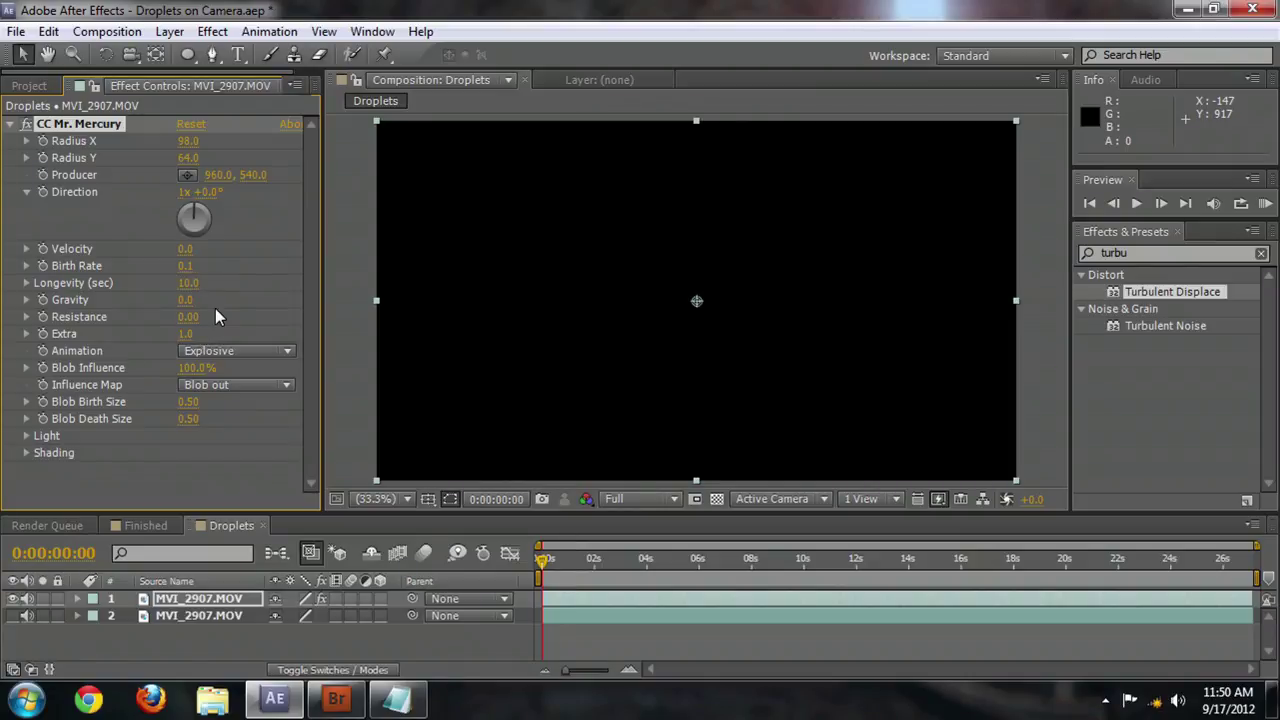
pyautogui.click(1265, 203)
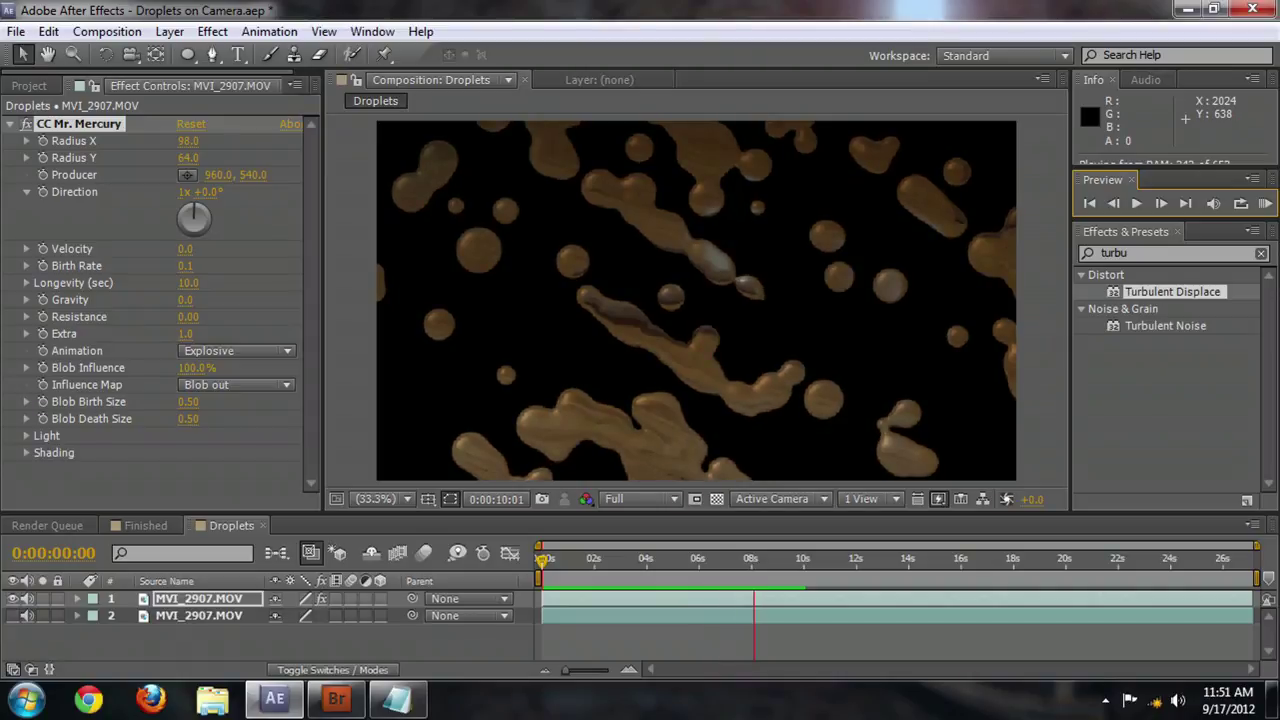
pyautogui.press('space')
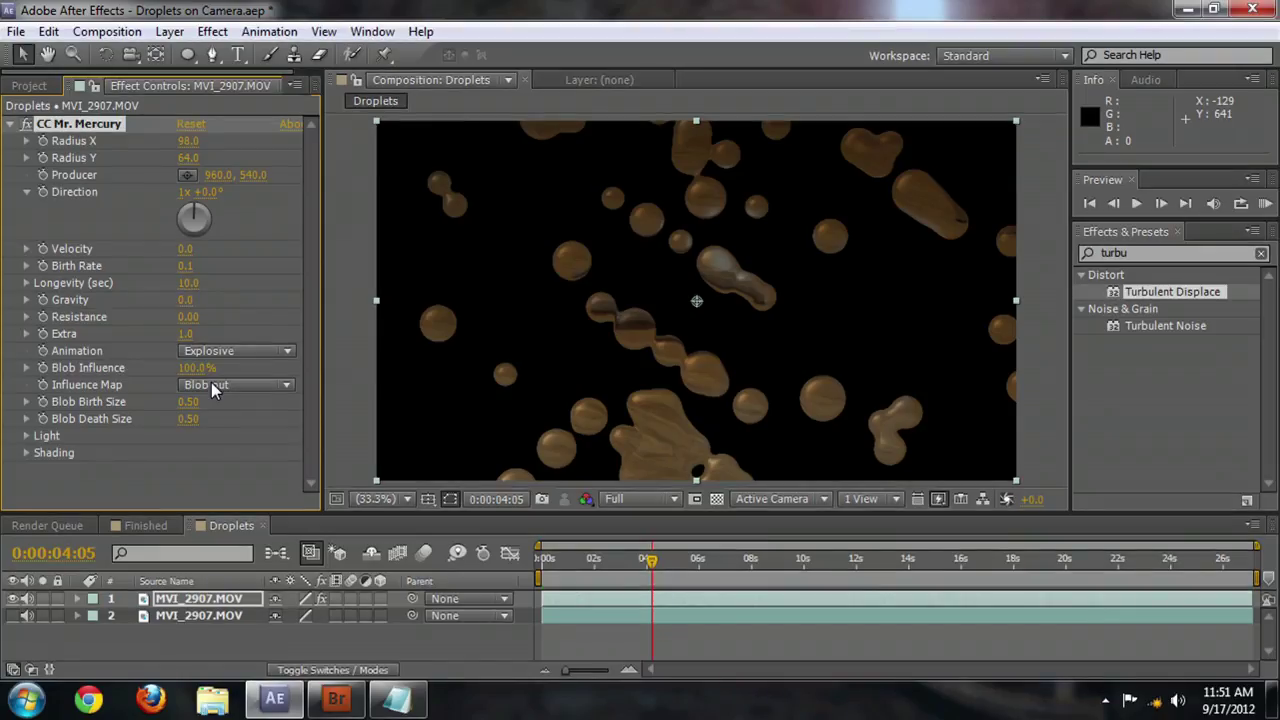
pyautogui.moveTo(651, 568); pyautogui.dragTo(604, 563)
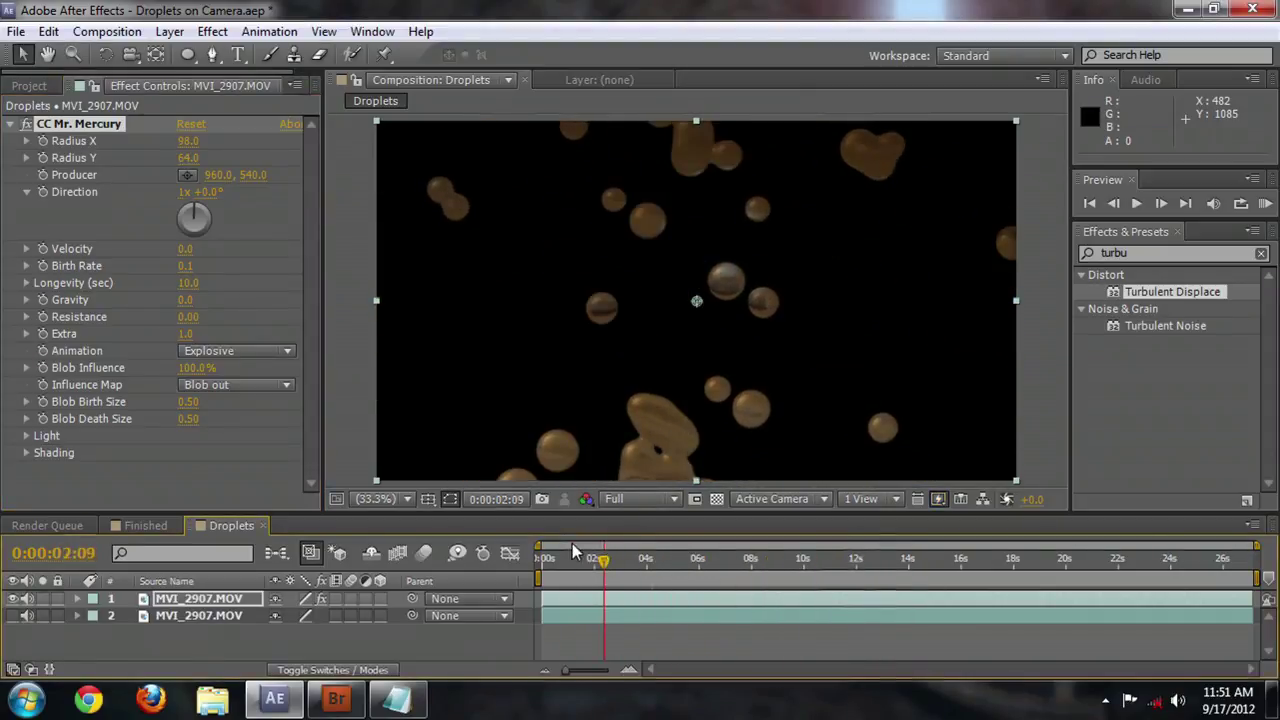
# Turn layer 2 back on so the droplets sit over the wooden-floor footage
pyautogui.click(13, 615)
pyautogui.moveTo(604, 568); pyautogui.dragTo(729, 566)
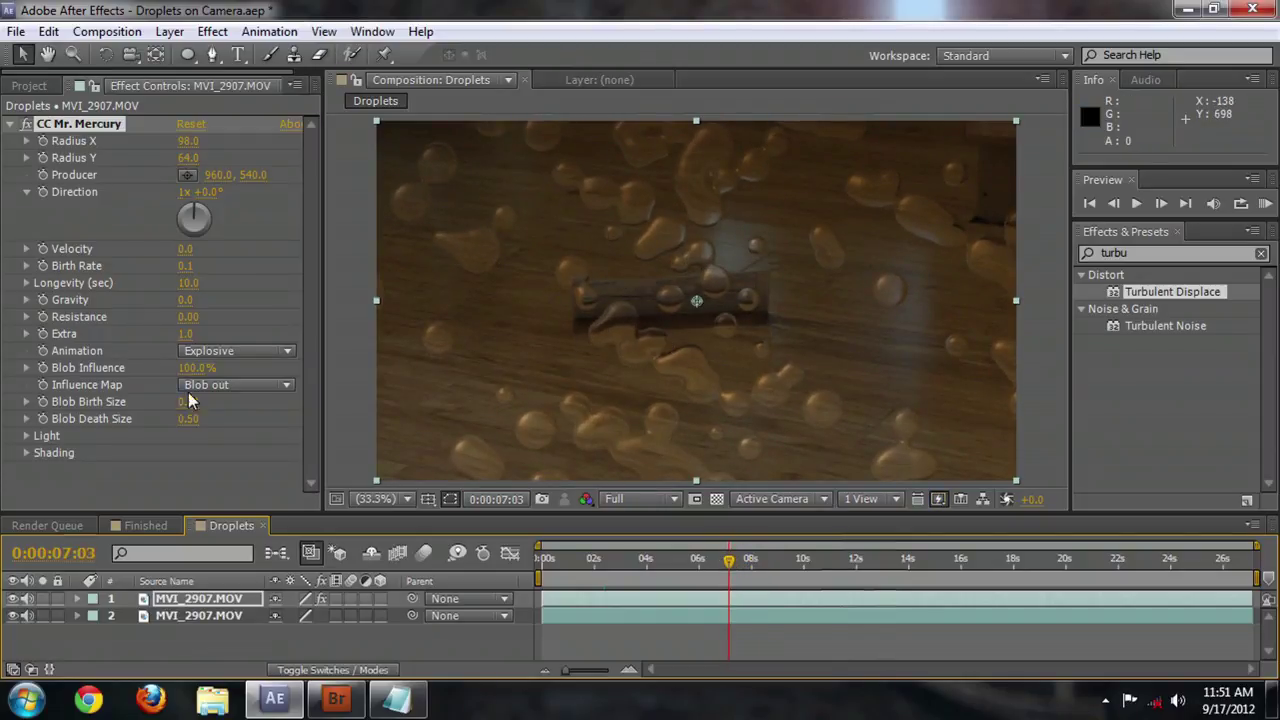
pyautogui.click(211, 32)
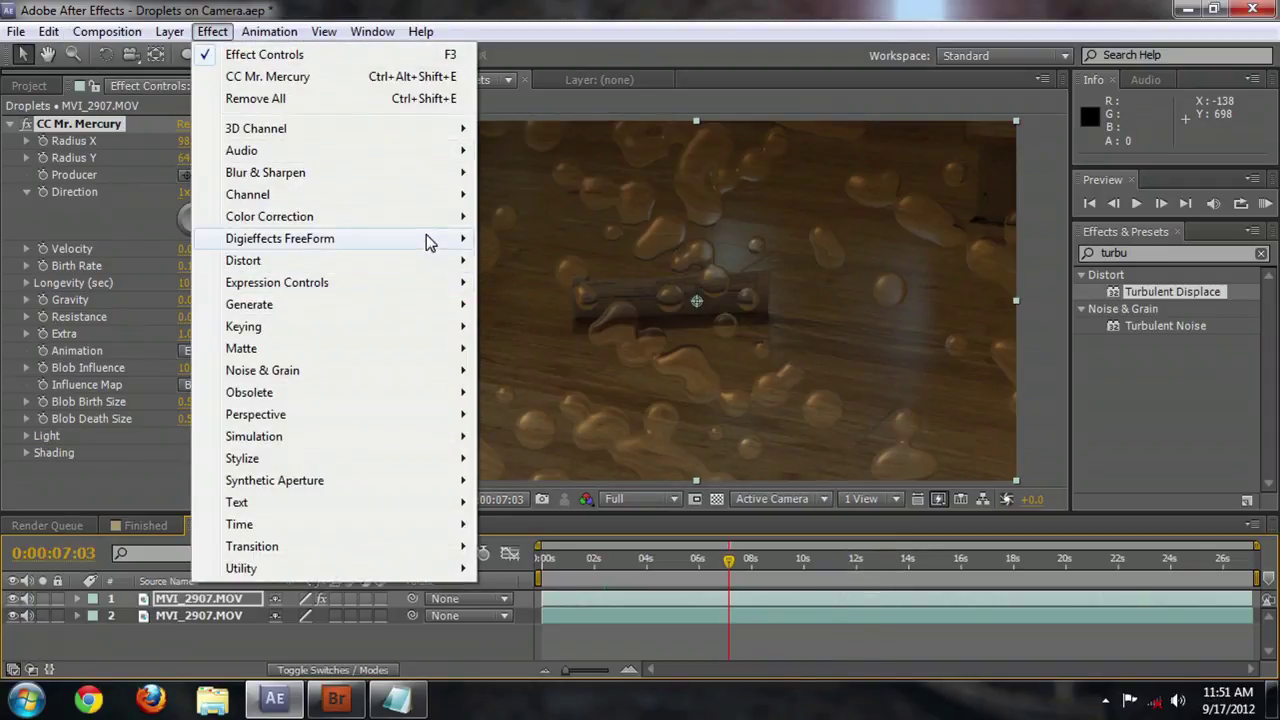
# Add a Color Correction > Curves effect and switch its Channel to Blue to tint the droplets
pyautogui.moveTo(417, 220)
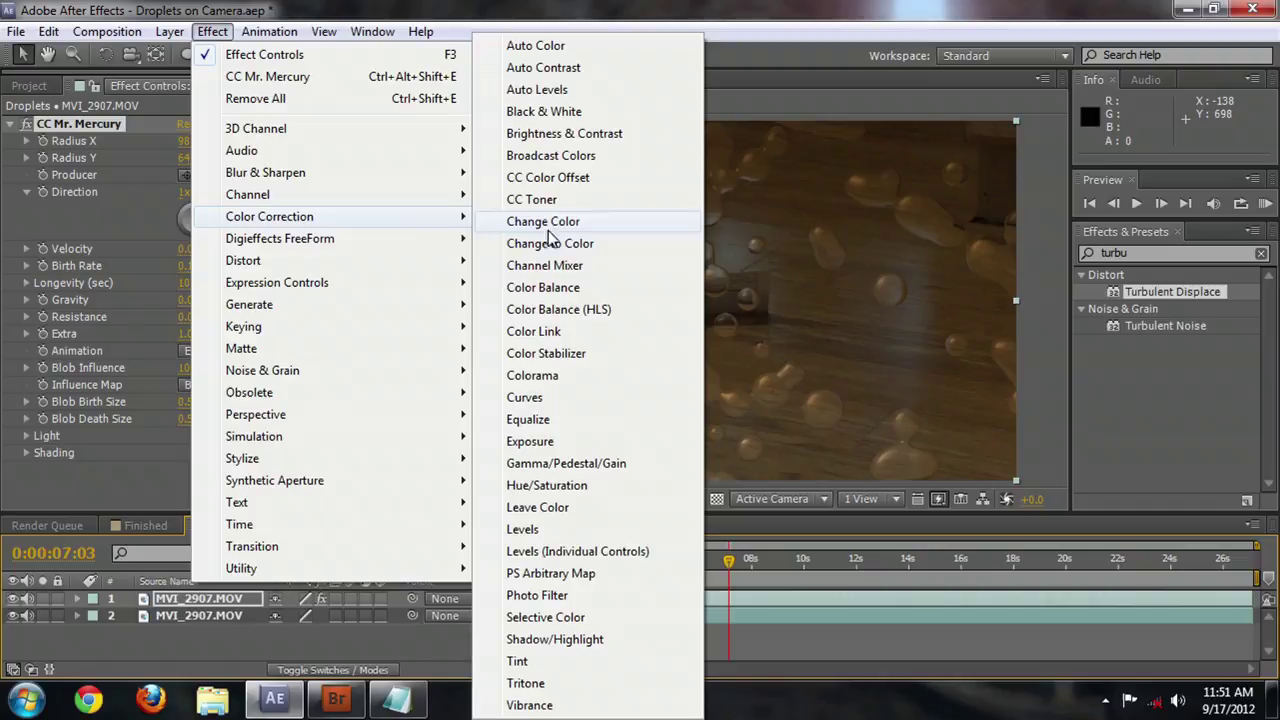
pyautogui.click(570, 397)
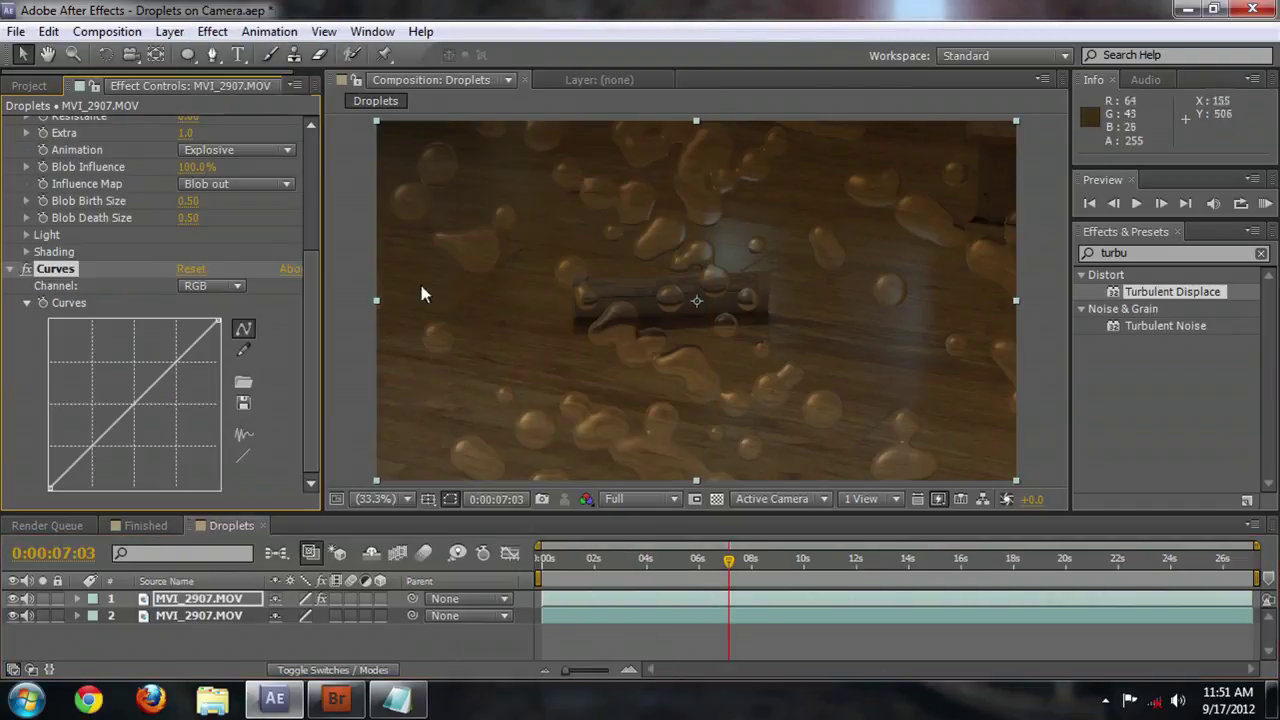
pyautogui.click(222, 285)
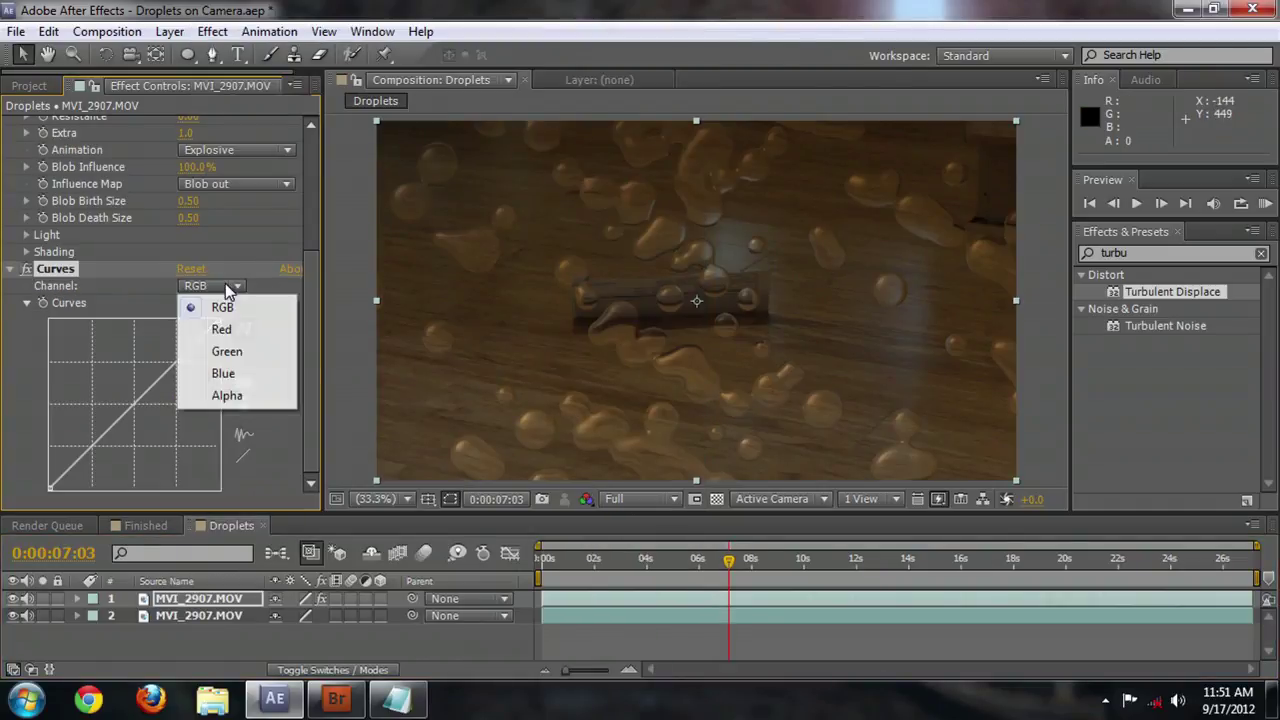
pyautogui.click(232, 378)
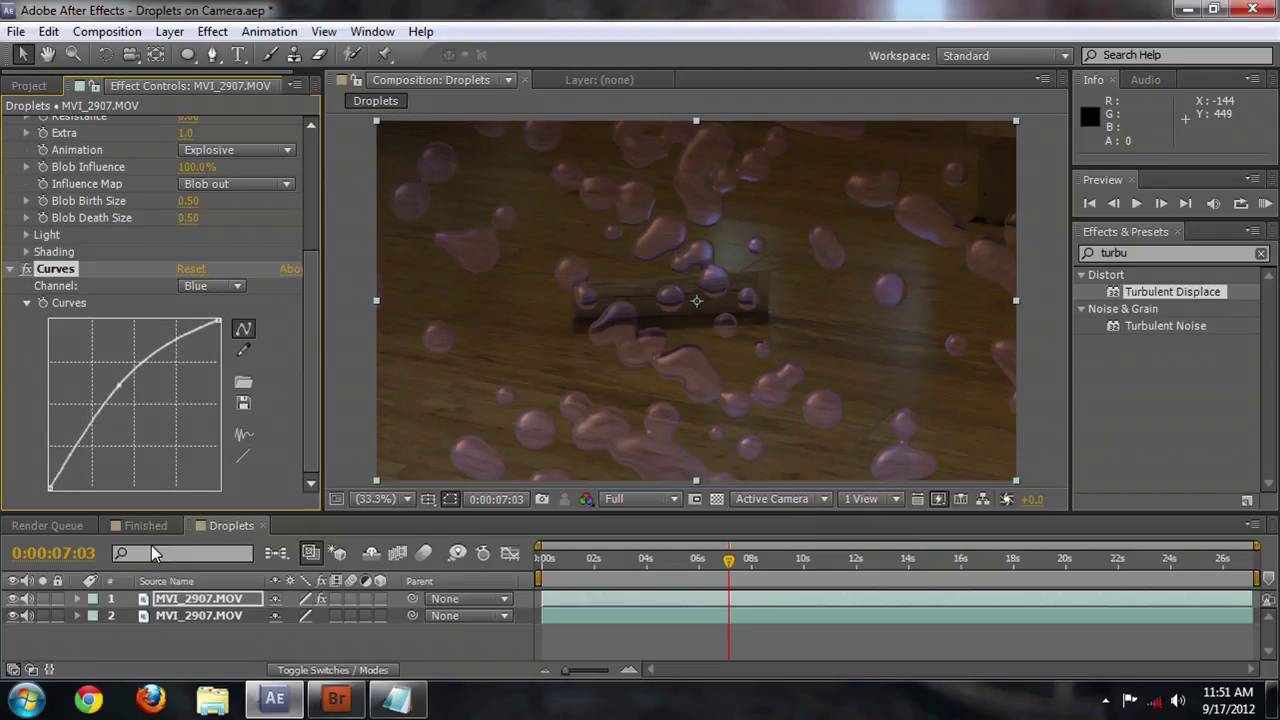
# Lower layer 1's Transform Opacity to 66%, then RAM Preview the composite and stop playback
pyautogui.click(77, 598)
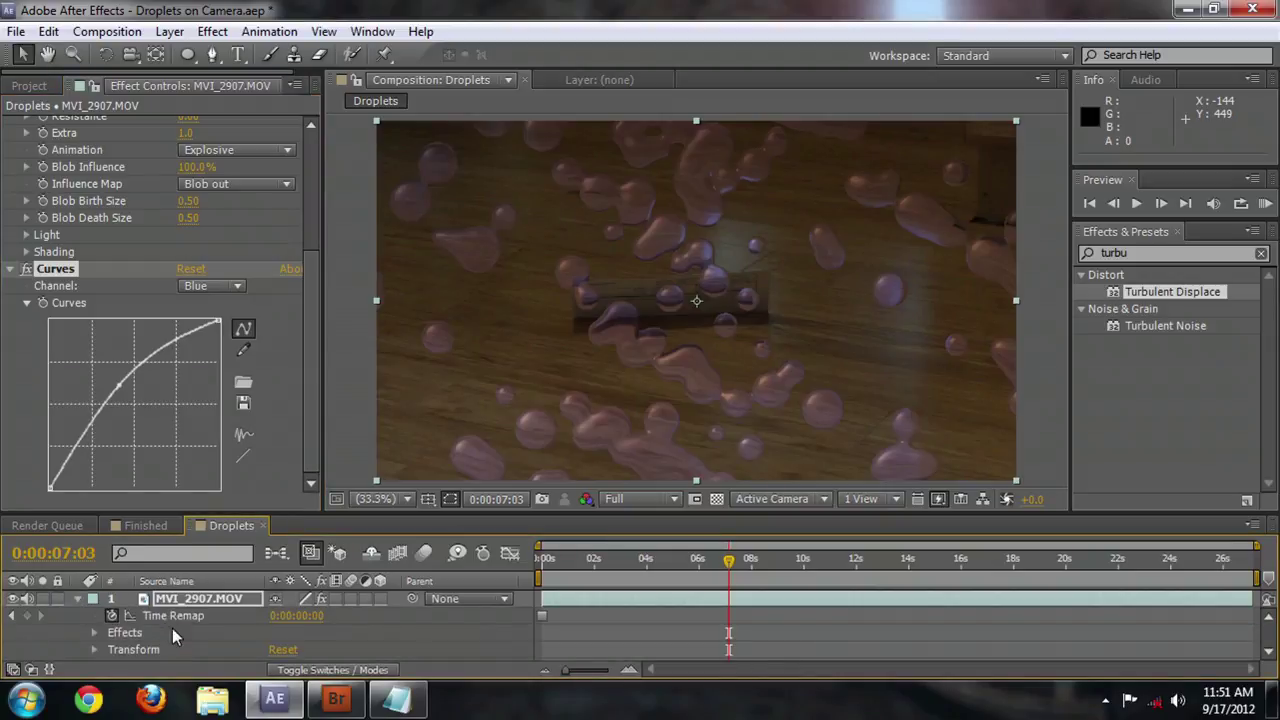
pyautogui.click(93, 650)
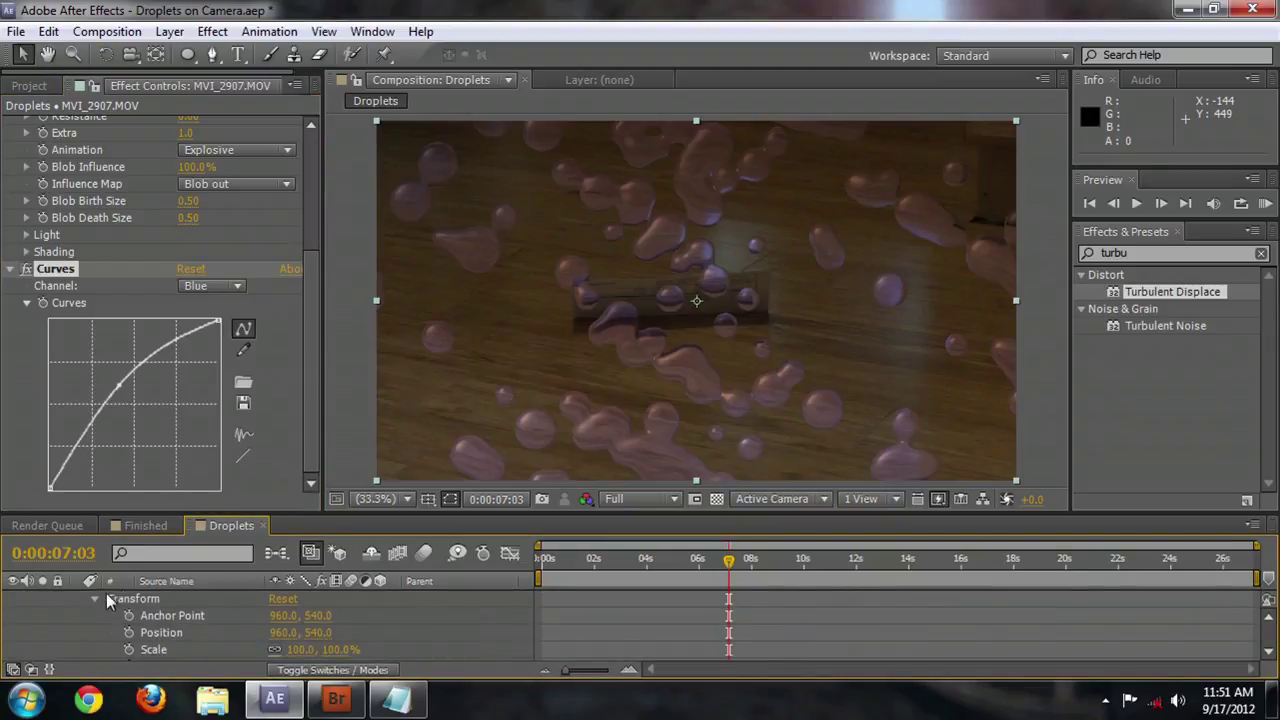
pyautogui.scroll(-3, 215, 625)
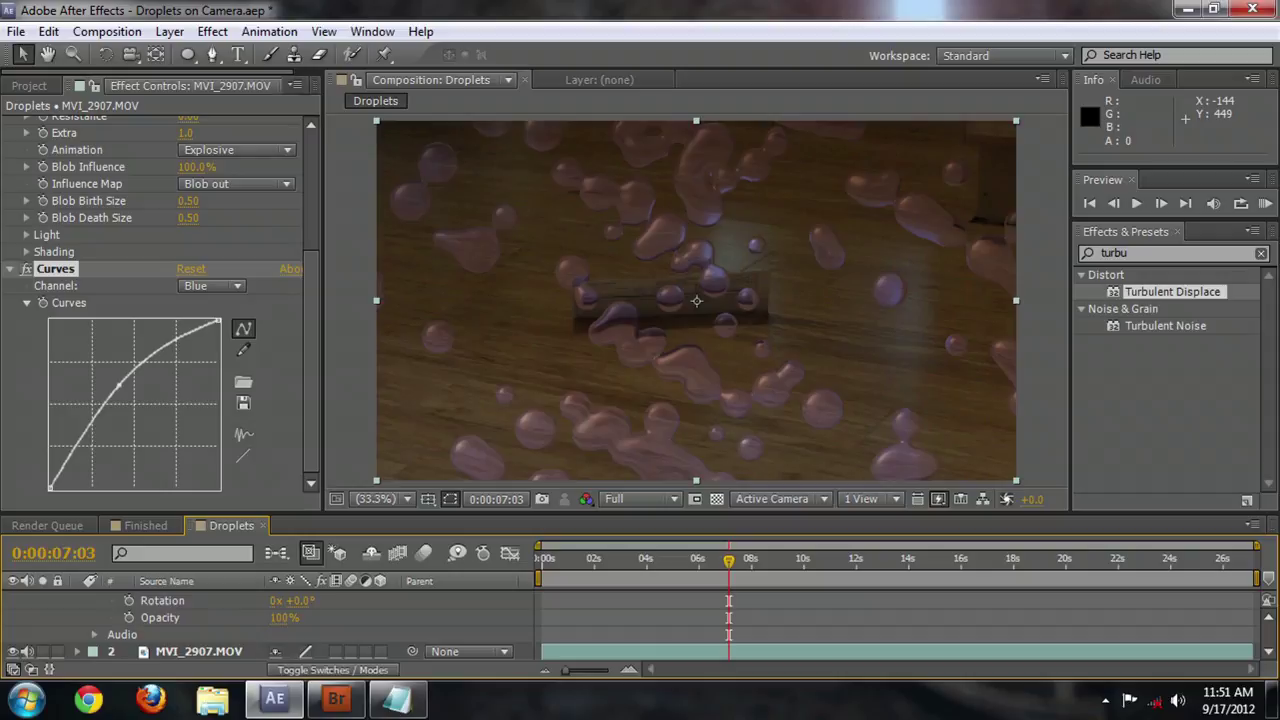
pyautogui.moveTo(284, 617); pyautogui.dragTo(235, 617)
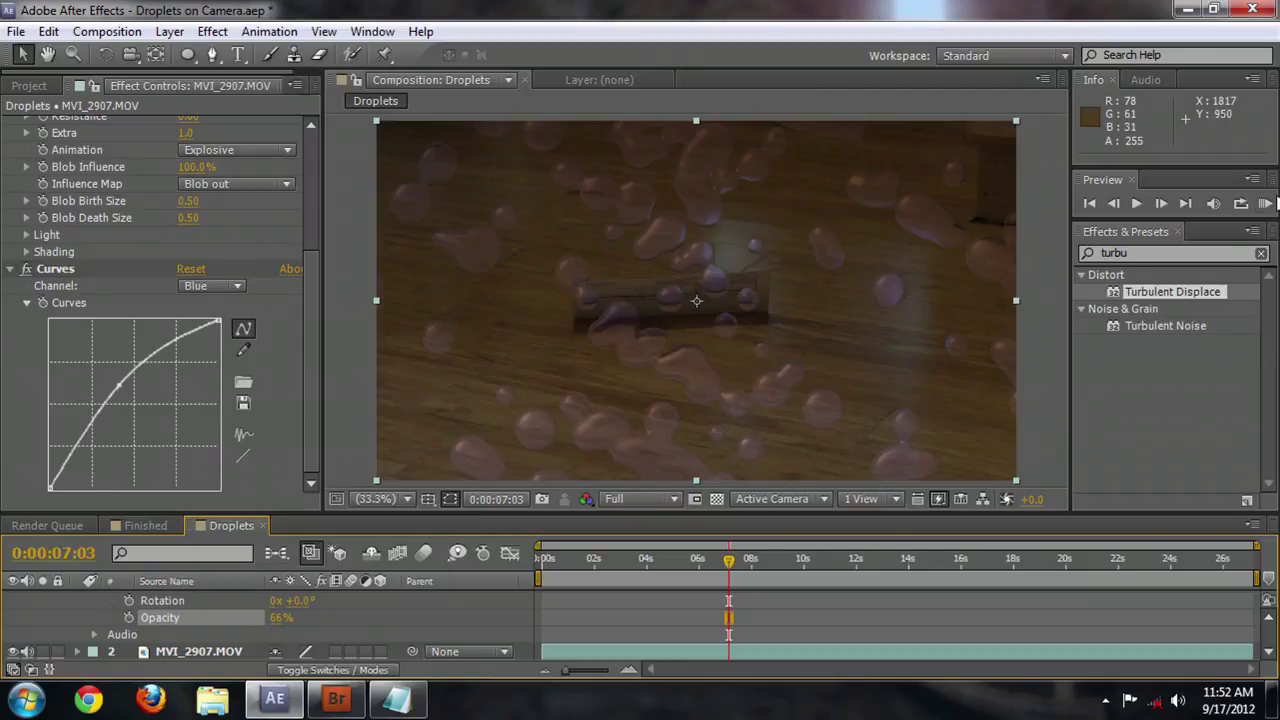
pyautogui.click(1265, 203)
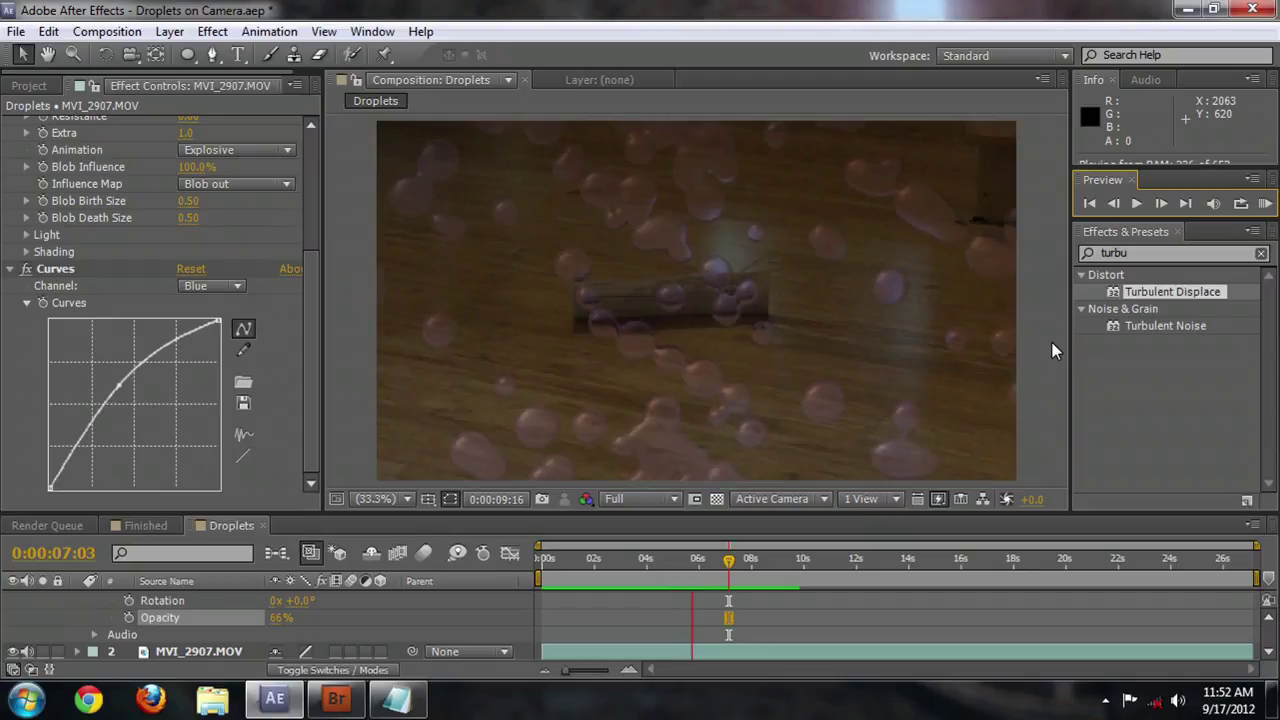
pyautogui.press('space')
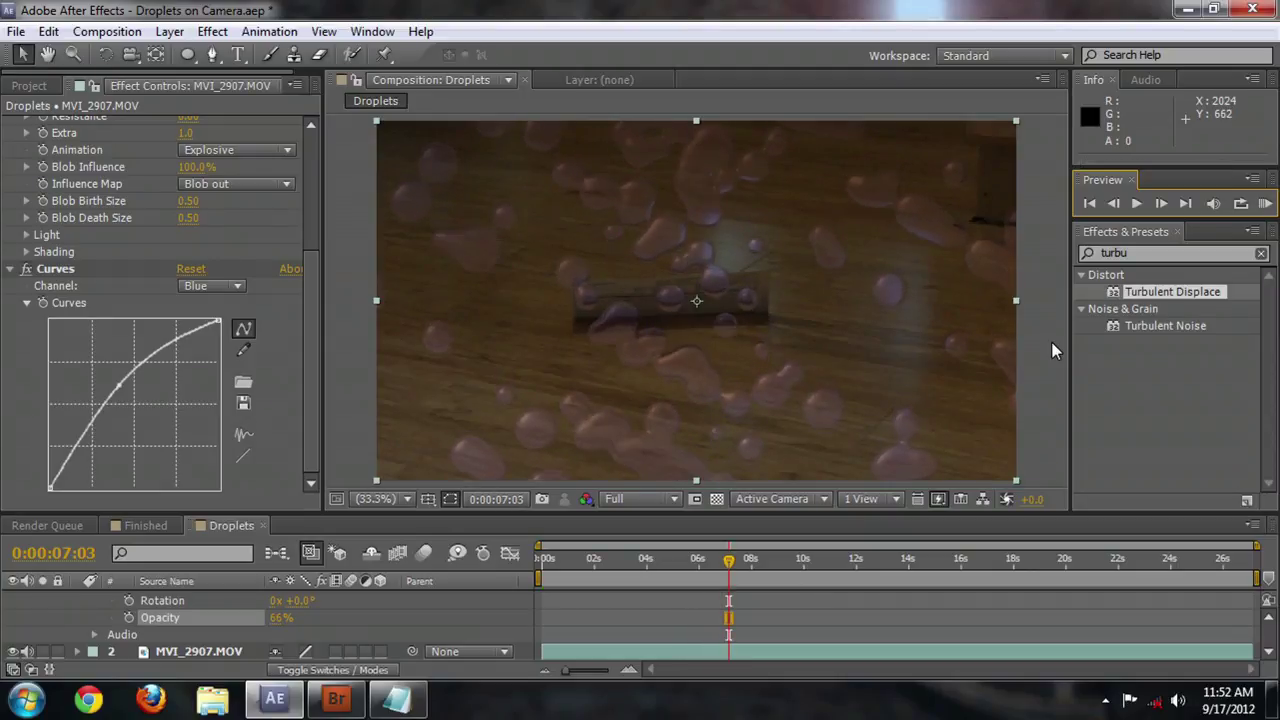